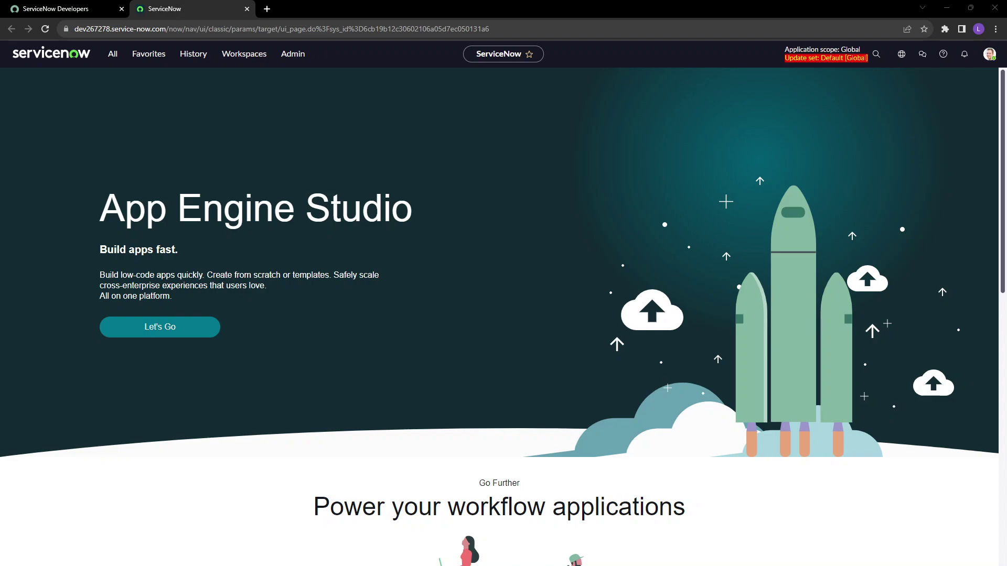
Find the Tables module under System Definition, add it to favorites, and open its table list.
left_click(112, 53)
type("tables")
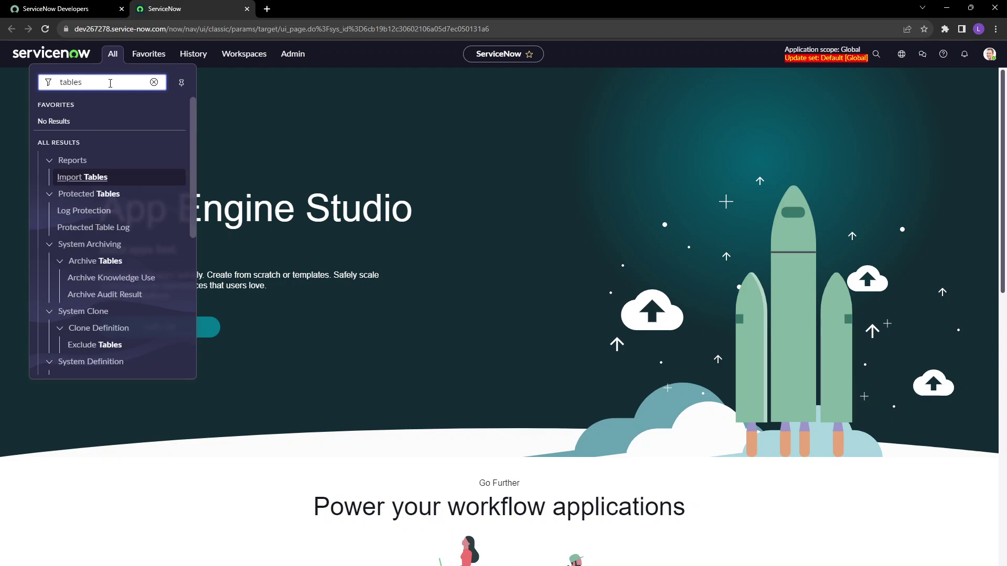
scroll(70, 228, "down", 3)
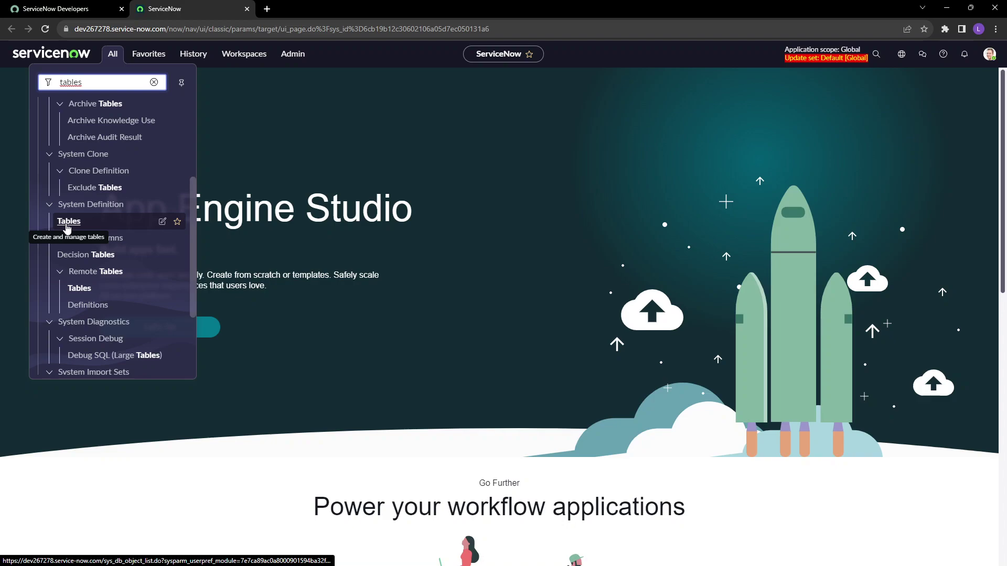
left_click(177, 221)
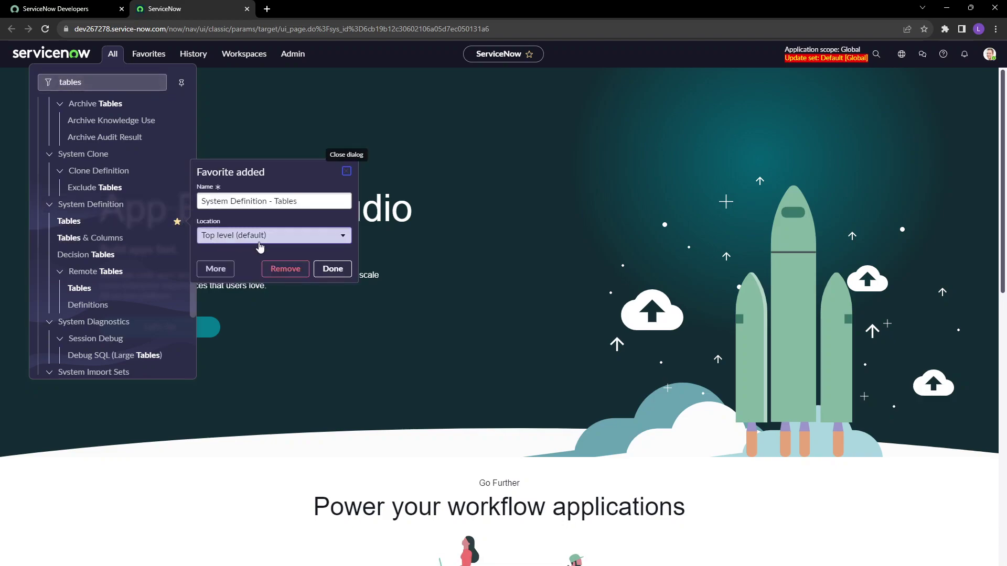
left_click(68, 221)
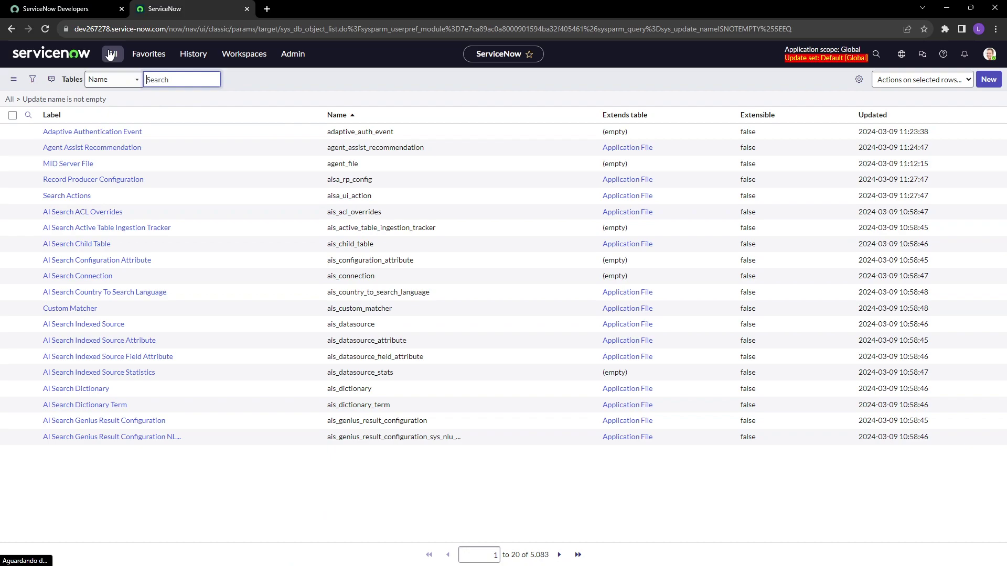
Pin the All navigation menu open and open the Incident table record found by filtering labels on "incident".
left_click(113, 54)
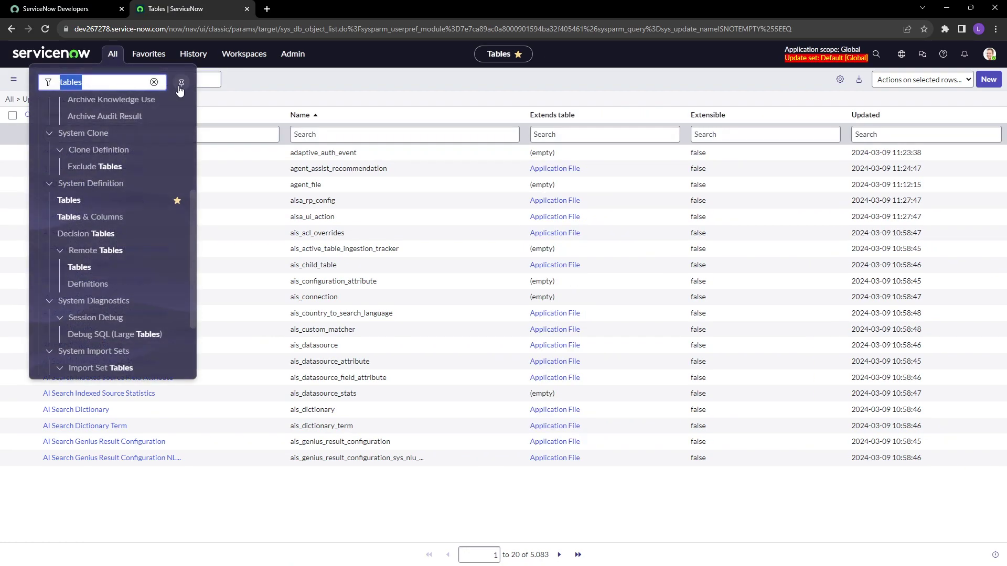
left_click(181, 83)
left_click(260, 135)
type("incidnet")
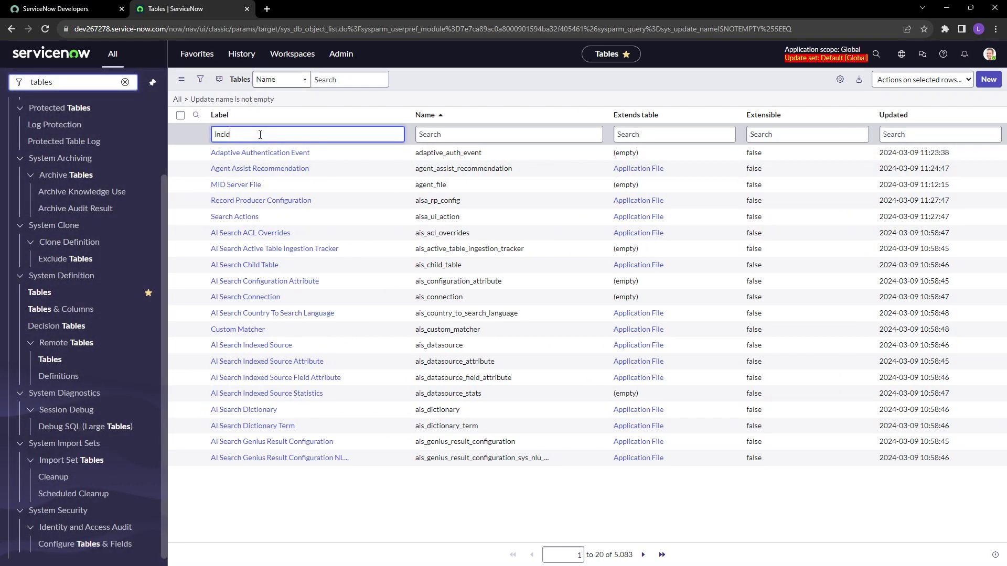
key("Return")
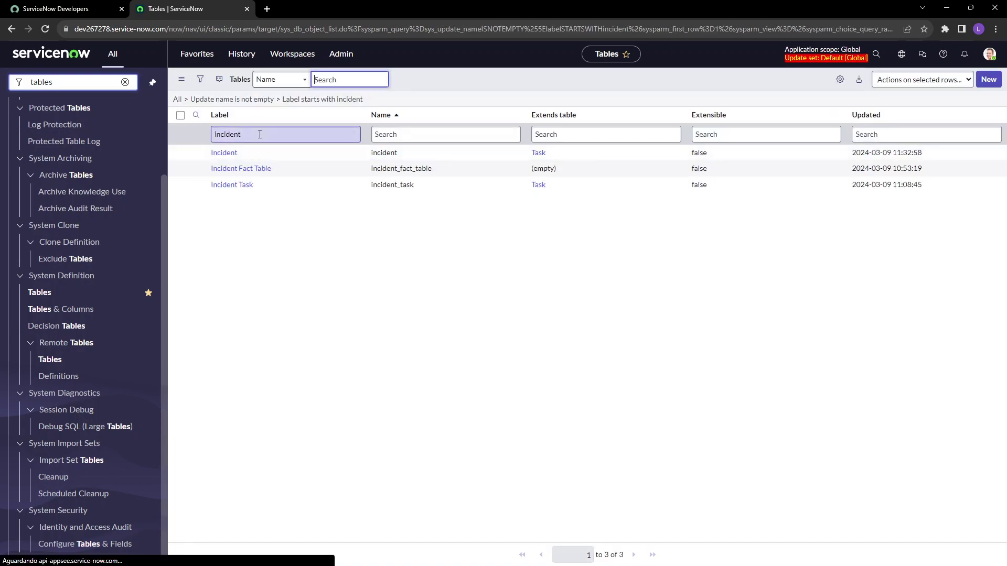
left_click(221, 153)
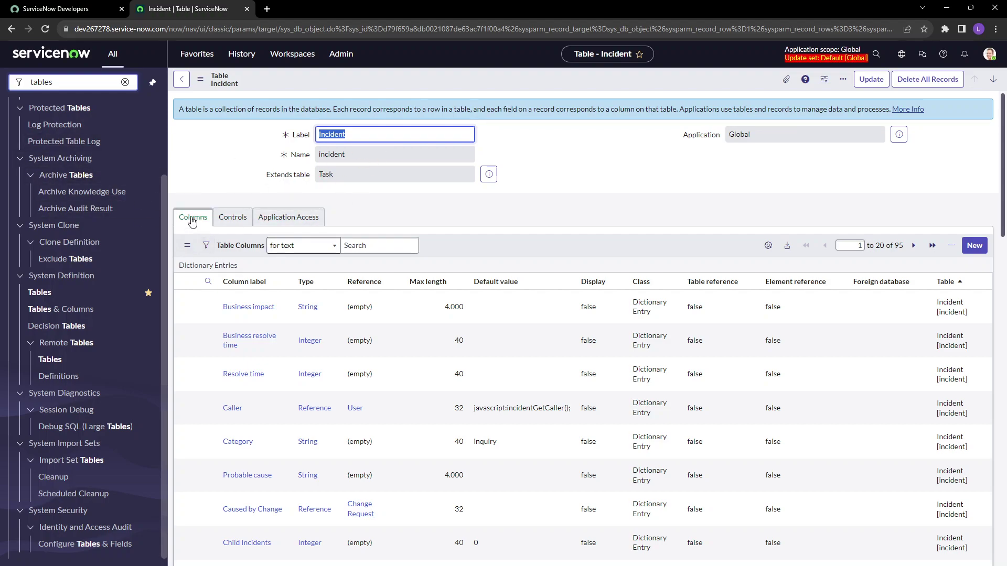
Review the Incident table's auto-numbering controls, its columns, and the related access controls.
left_click(231, 222)
left_click(296, 315)
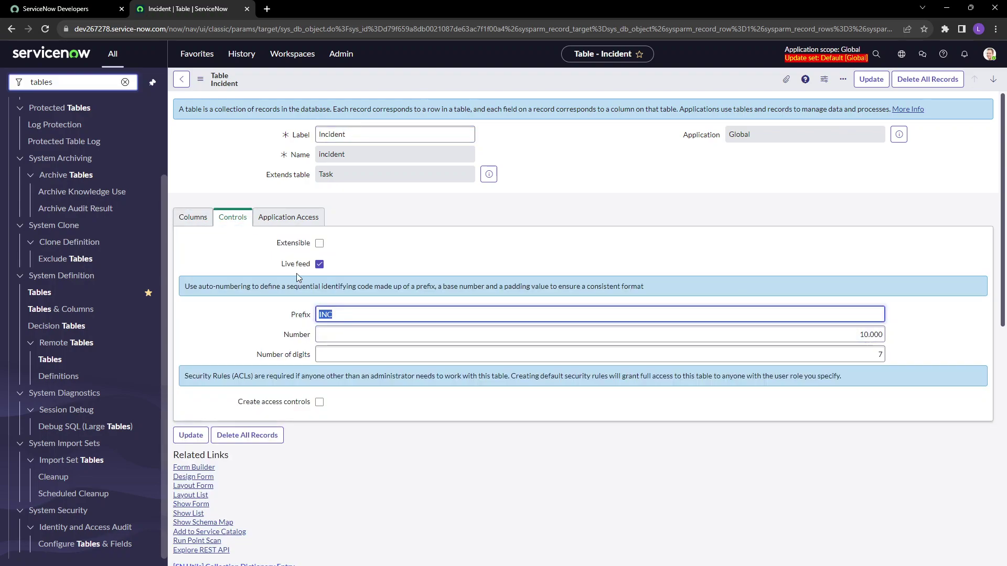
left_click(193, 218)
scroll(348, 431, "down", 5)
scroll(348, 431, "down", 10)
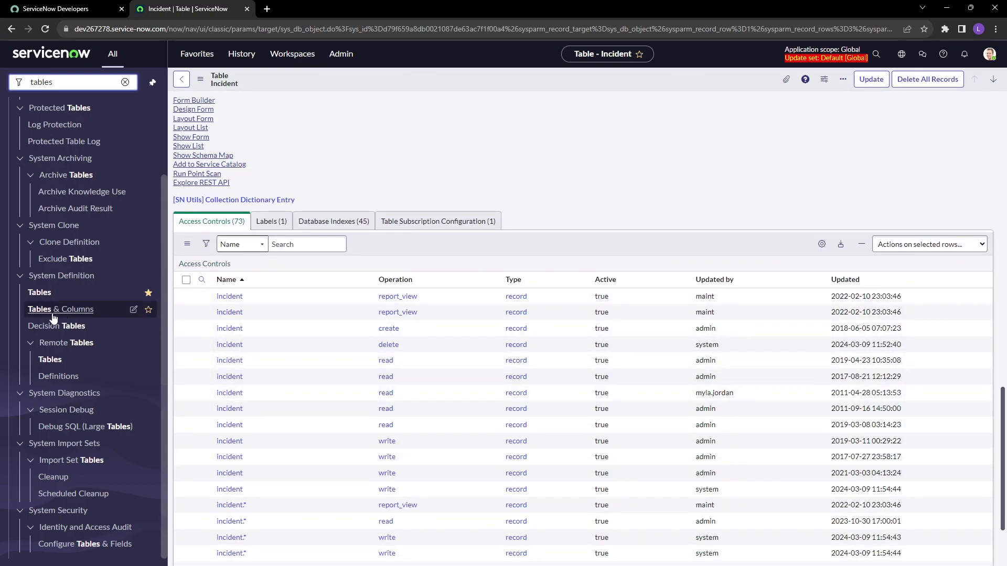
Open the schema map of the Incident [incident] table from Tables & Columns.
left_click(48, 313)
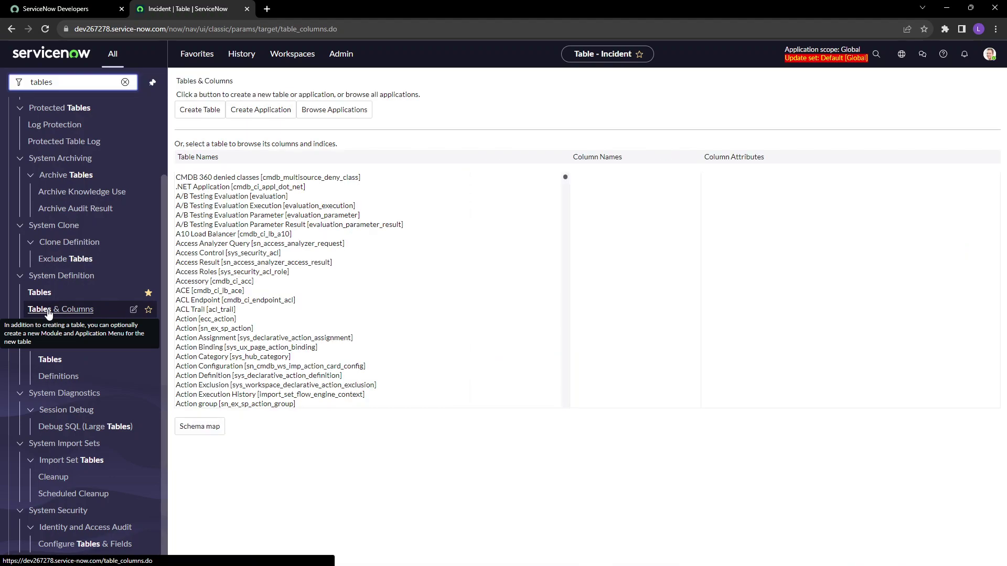
left_click(210, 300)
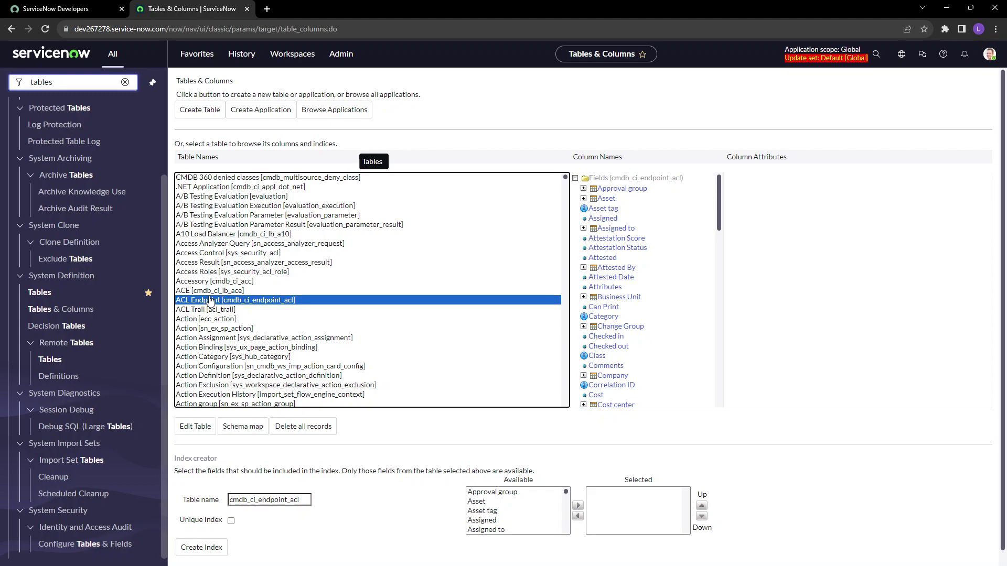
type("incident")
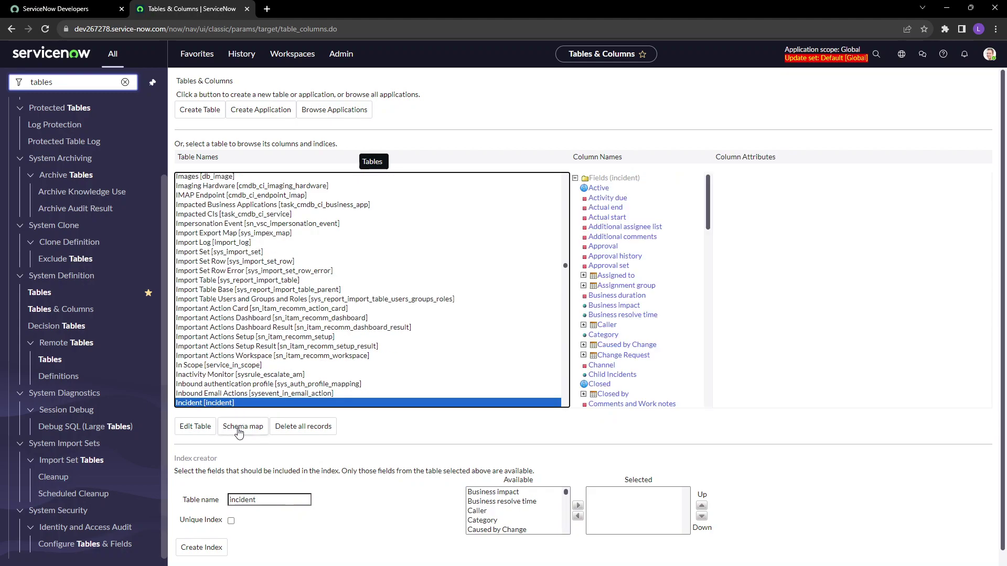
left_click(237, 429)
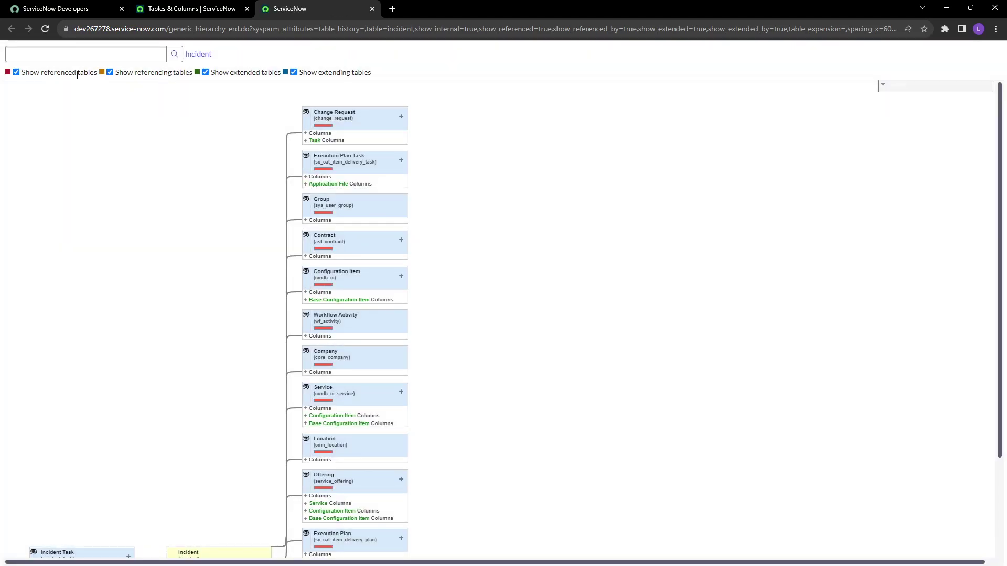
Hide the referenced and referencing tables in the schema map, leaving only extended and extending tables shown.
left_click(16, 72)
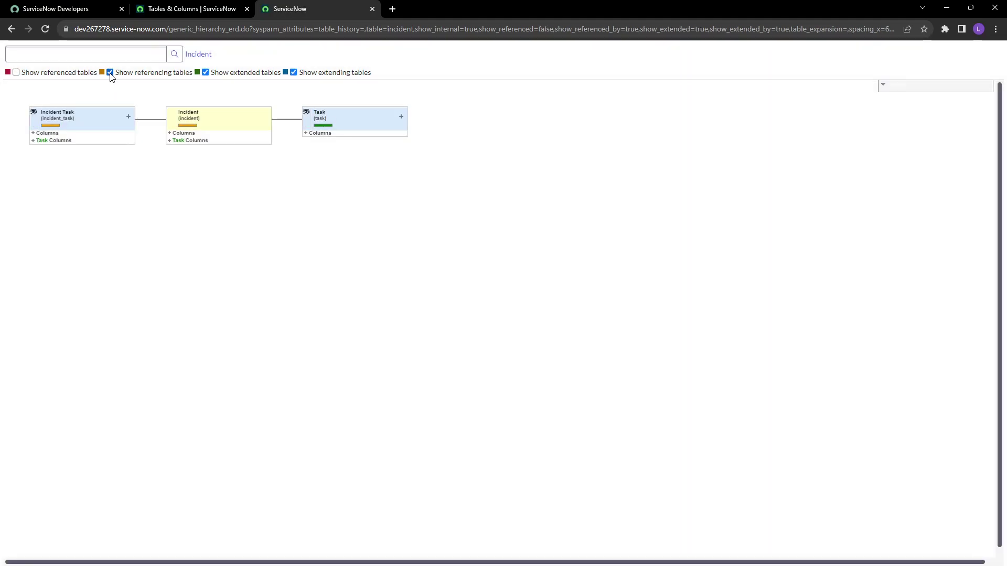
left_click(110, 73)
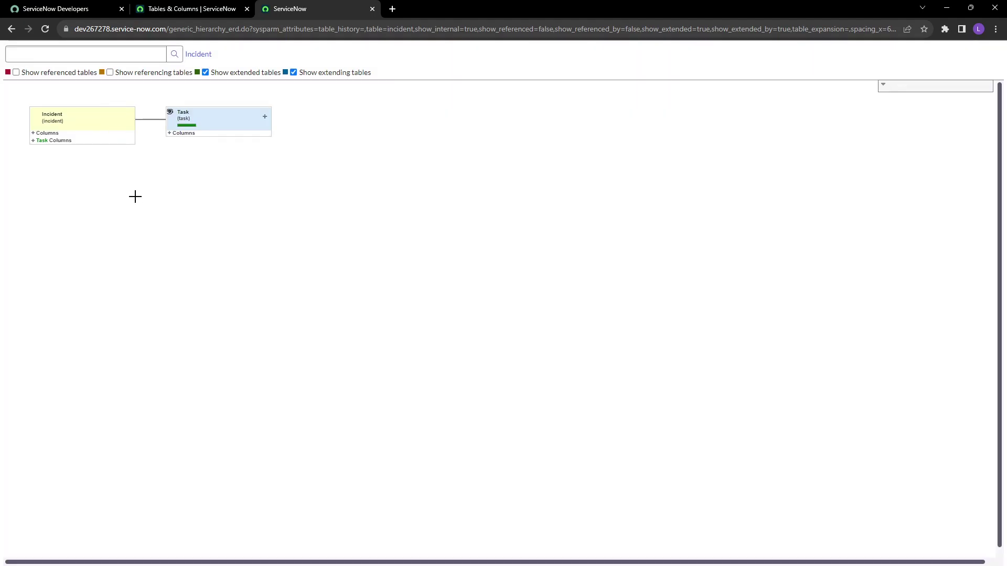
key("ctrl+plus")
key("ctrl+plus")
key("ctrl+plus")
key("ctrl+plus")
key("ctrl+plus")
key("ctrl+plus")
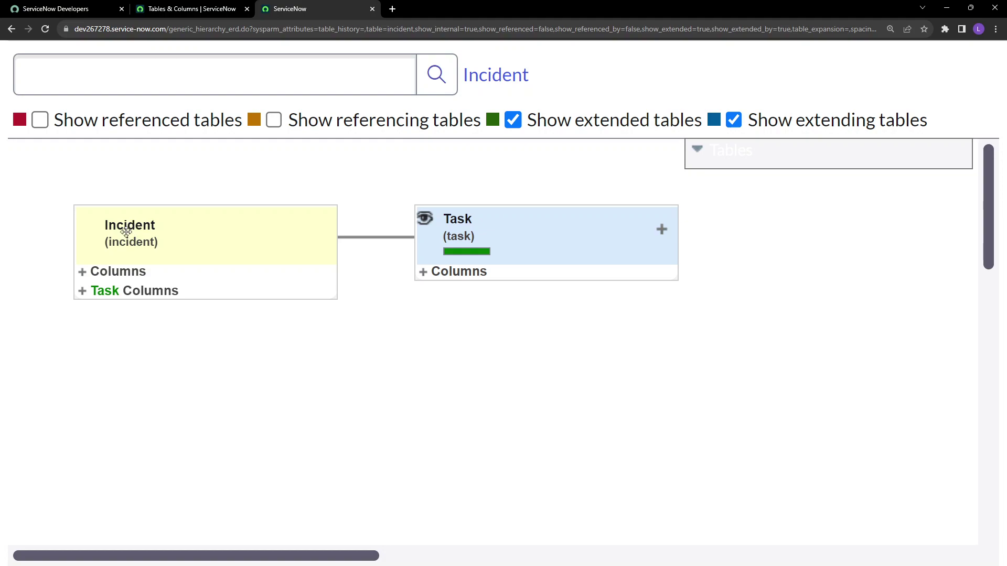
Expand the Task columns, the inherited Task columns in Incident, and Incident's own columns to compare their fields.
left_click(421, 272)
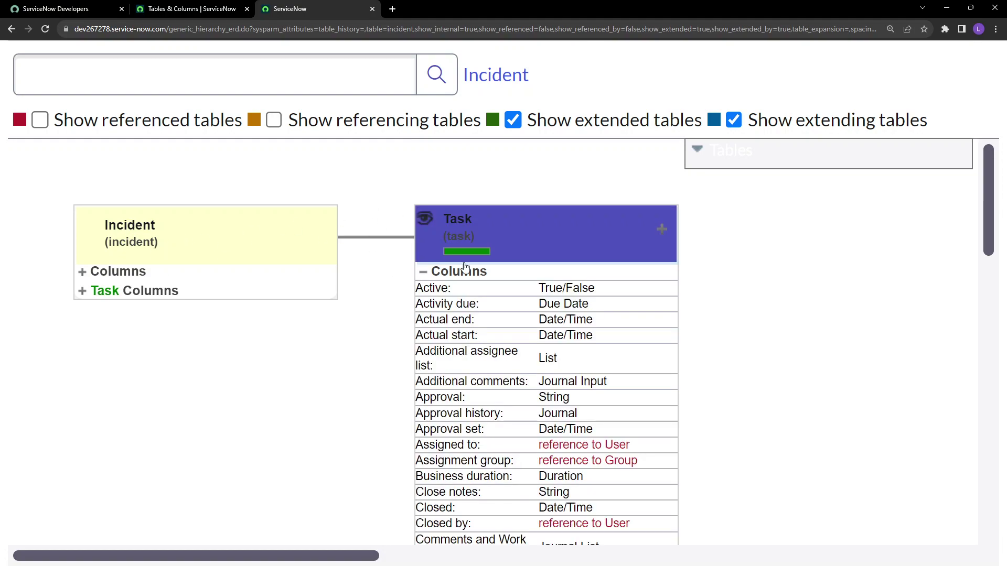
left_click(82, 291)
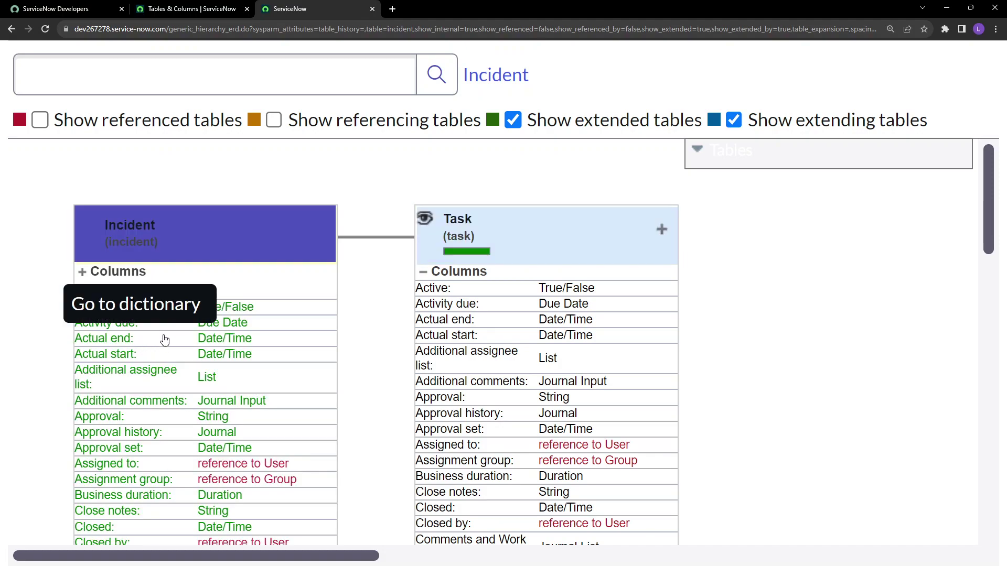
left_click(83, 272)
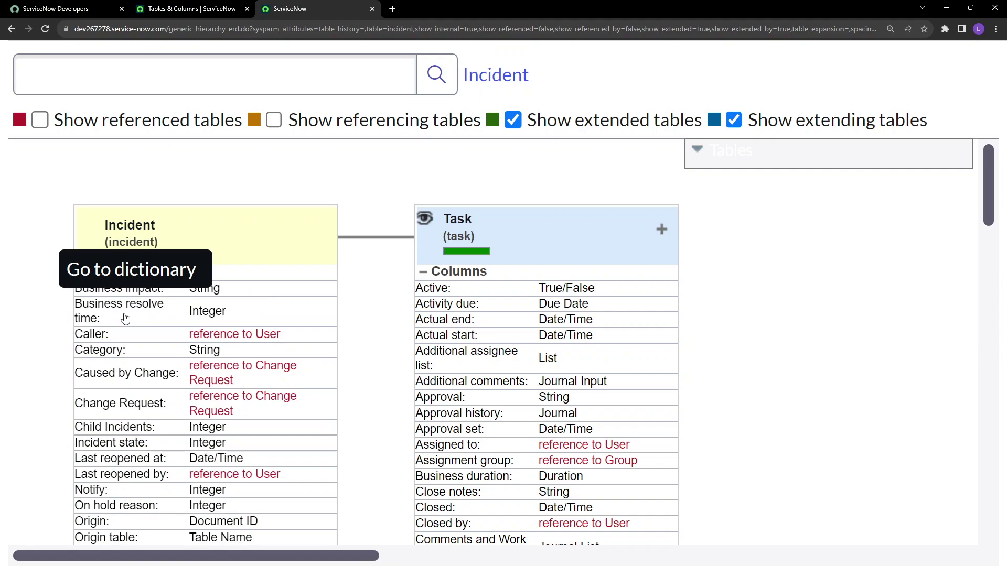
scroll(204, 314, "down", 7)
scroll(202, 392, "up", 6)
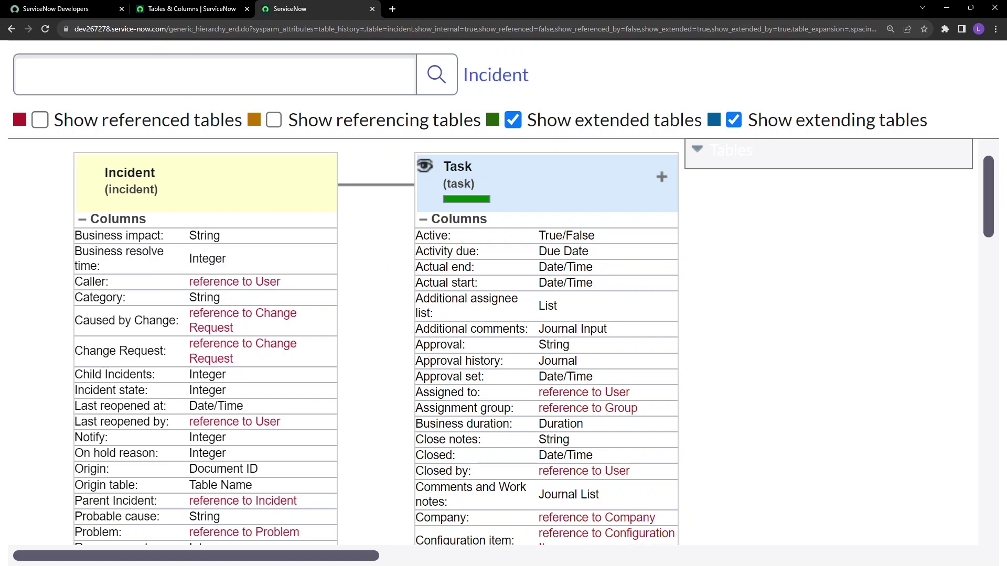
Return to the Tables & Columns page and open a new Incident record form with incident.do in the navigation filter.
left_click(192, 9)
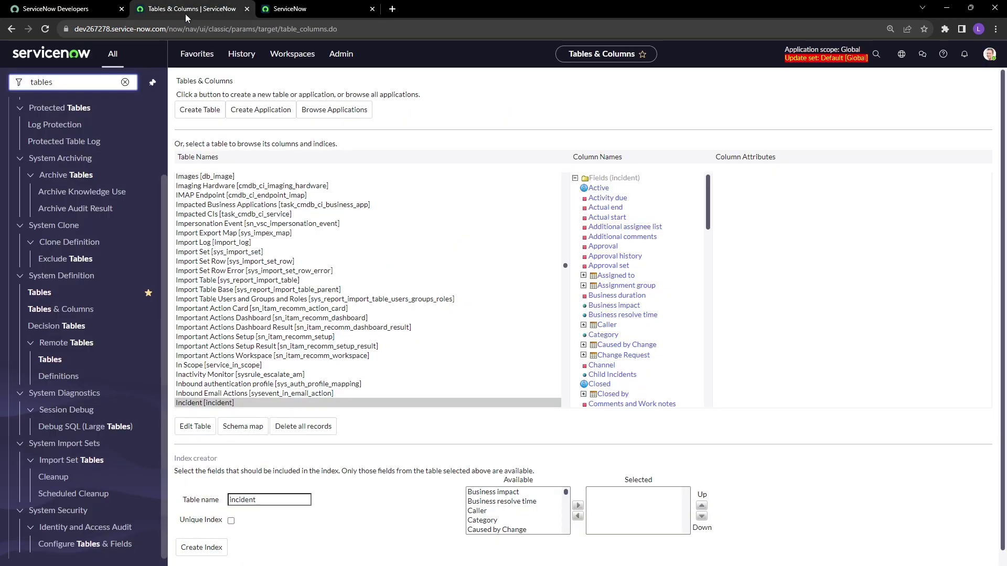
key("ctrl+minus")
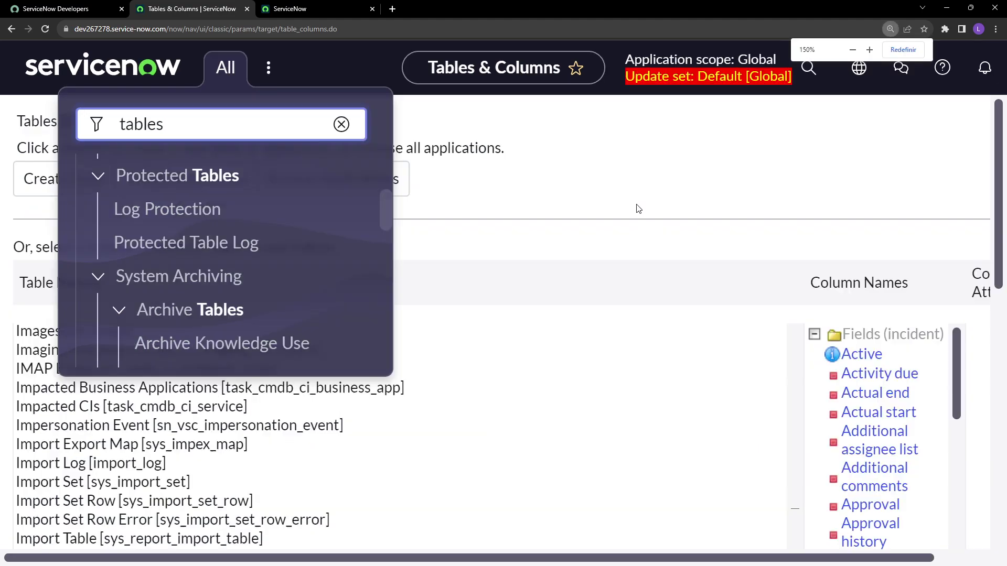
key("ctrl+minus")
key("ctrl+minus")
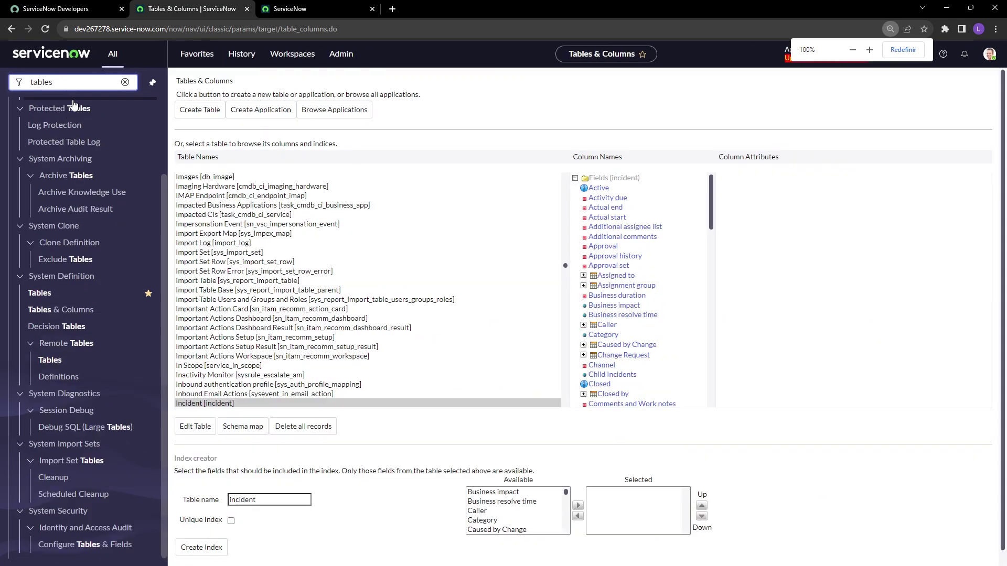
double_click(71, 82)
type("in")
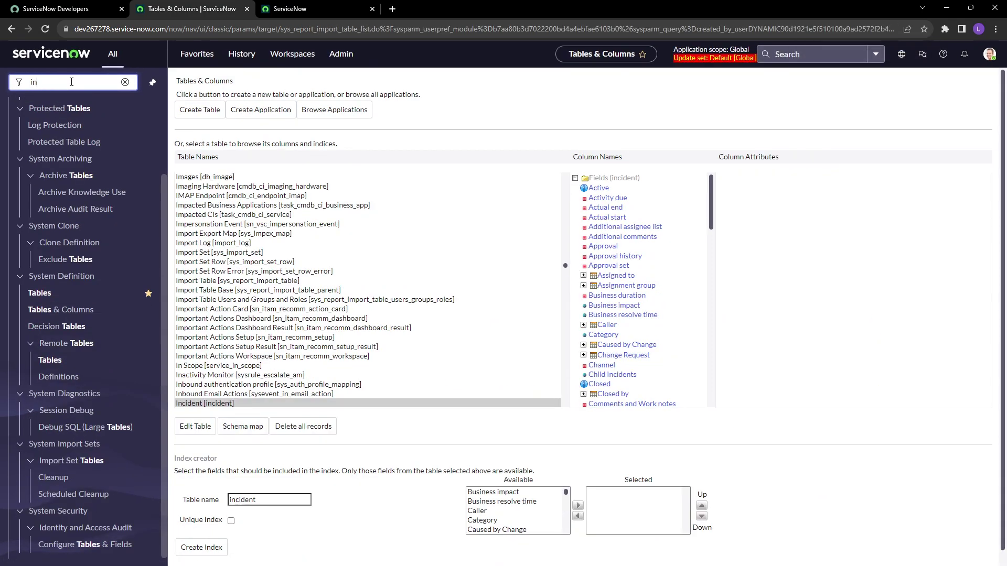
type("cider")
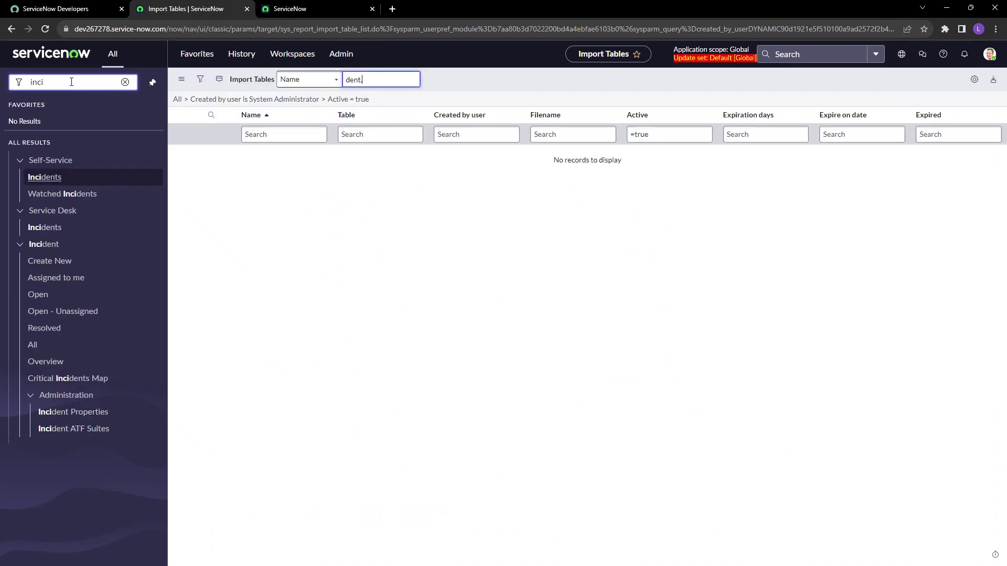
left_click(68, 82)
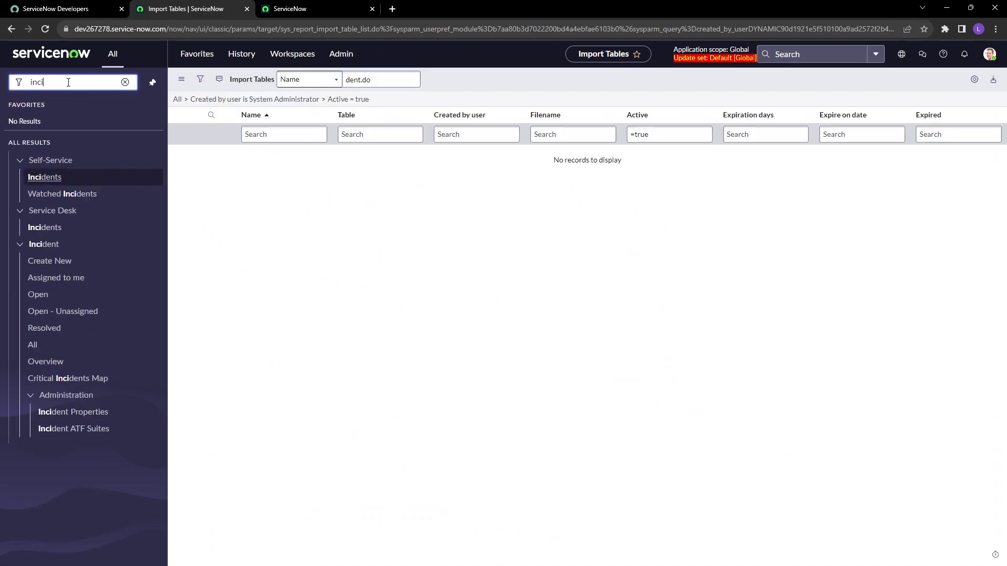
type("dent.do")
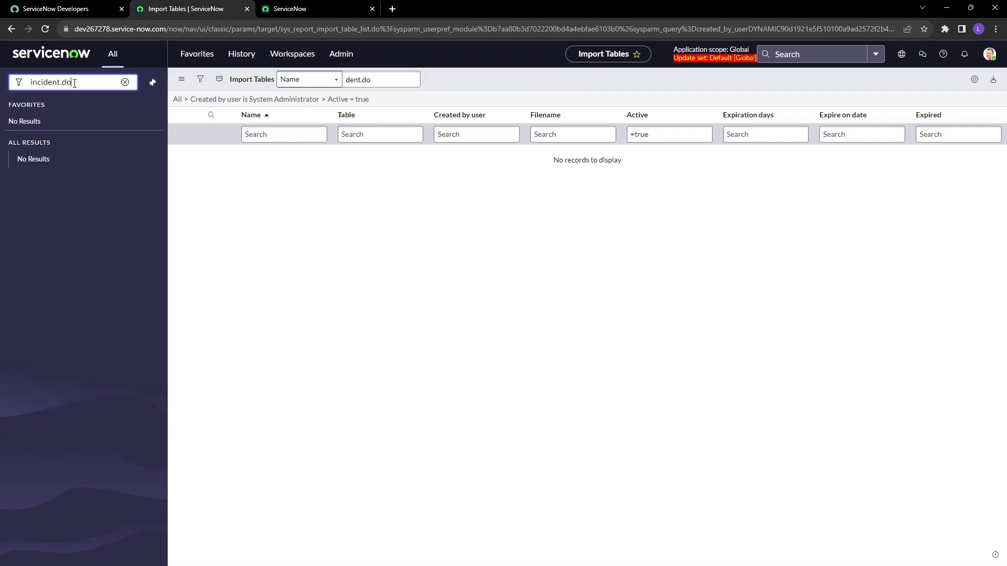
key("Return")
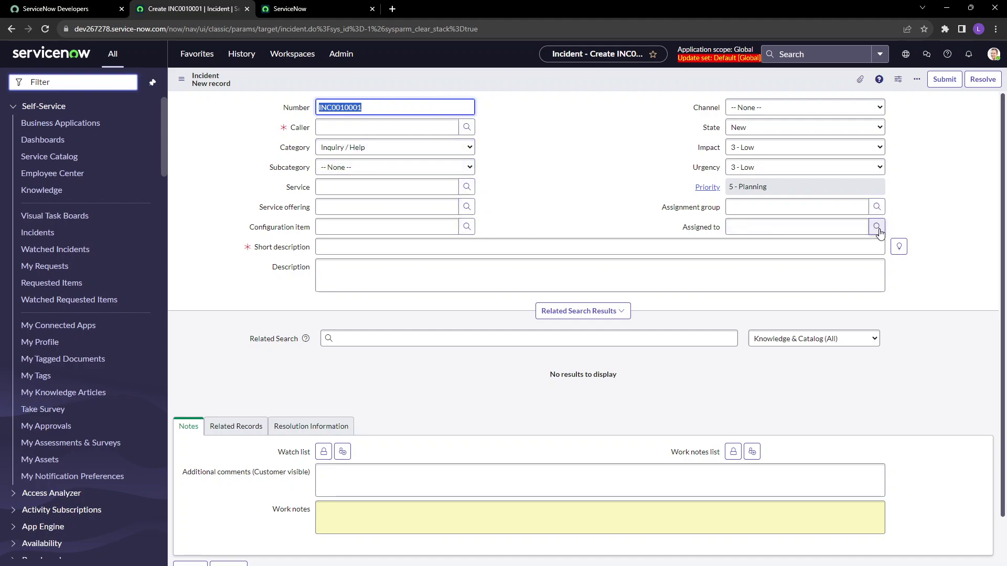
Check the form's table name in its URL and the table referenced by the Caller lookup, then close the lookup.
left_click_drag(280, 30, 307, 30)
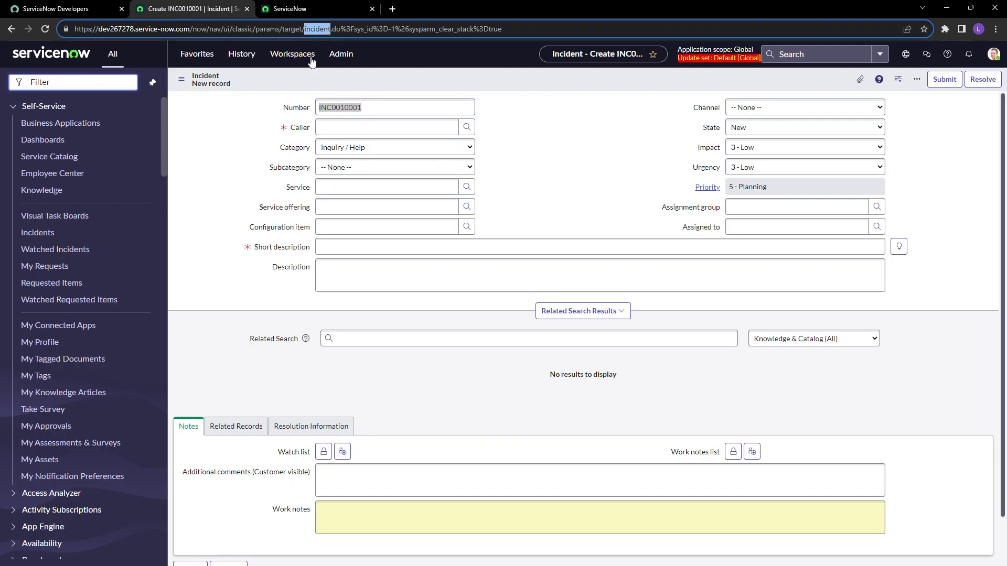
left_click(468, 131)
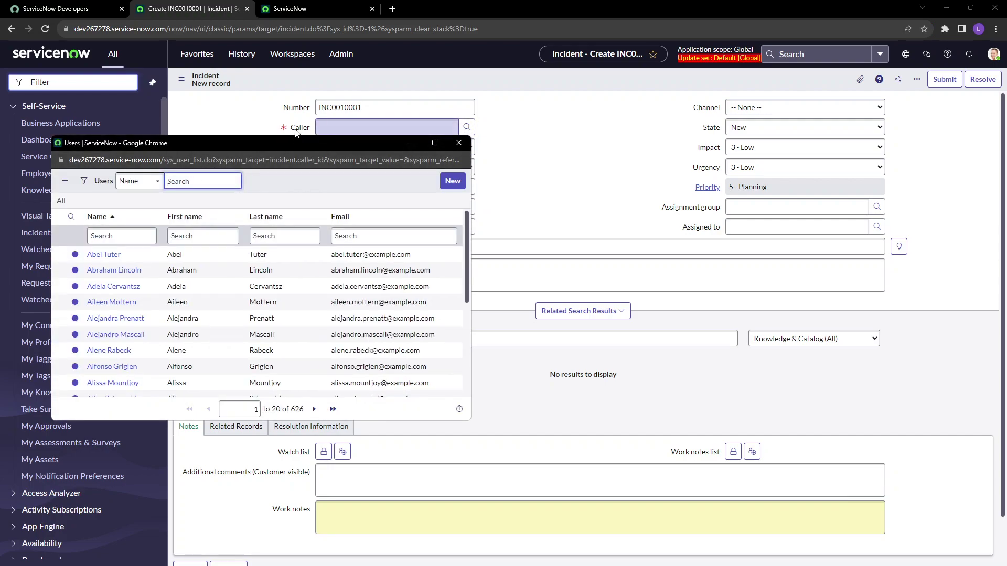
left_click_drag(163, 160, 192, 163)
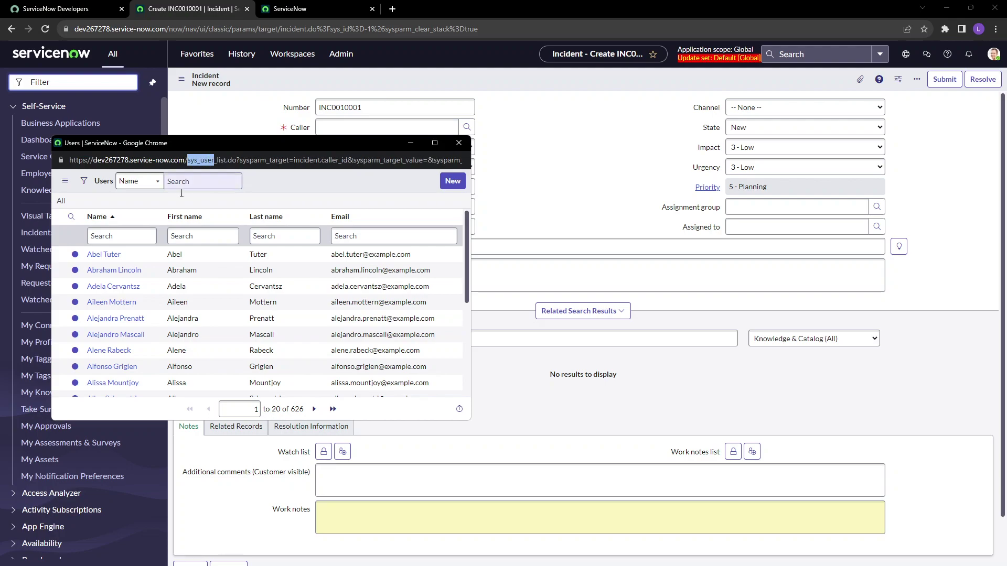
left_click(459, 143)
Open the Service field's lookup on the incident form and inspect its URL for the referenced table name.
left_click_drag(290, 187, 311, 231)
left_click_drag(312, 234, 239, 196)
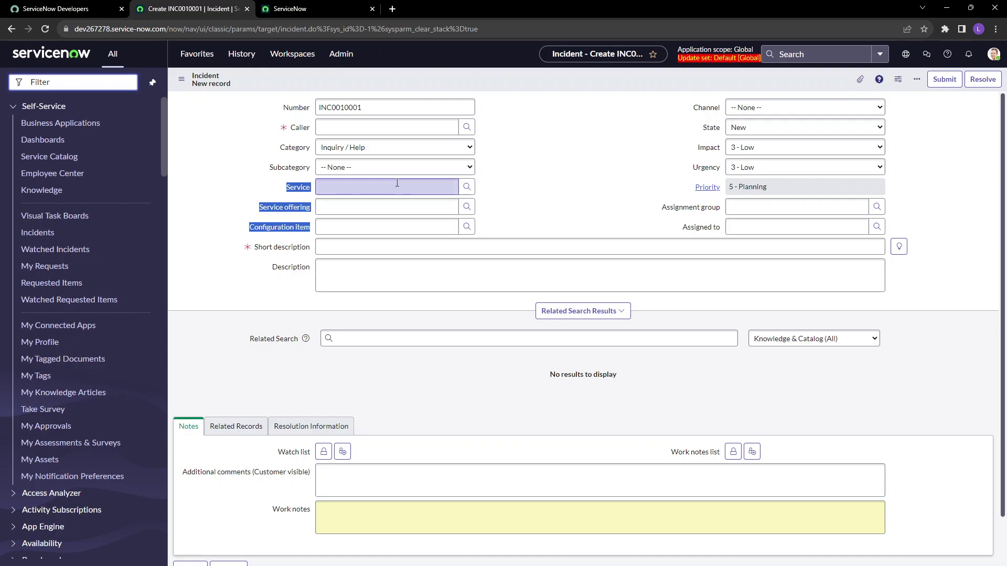
left_click(466, 187)
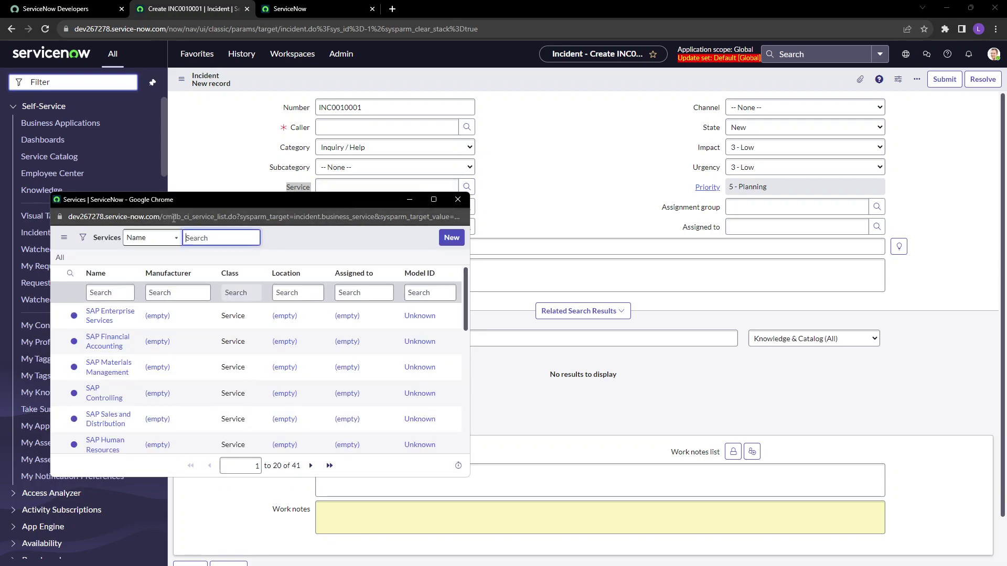
left_click_drag(211, 217, 192, 217)
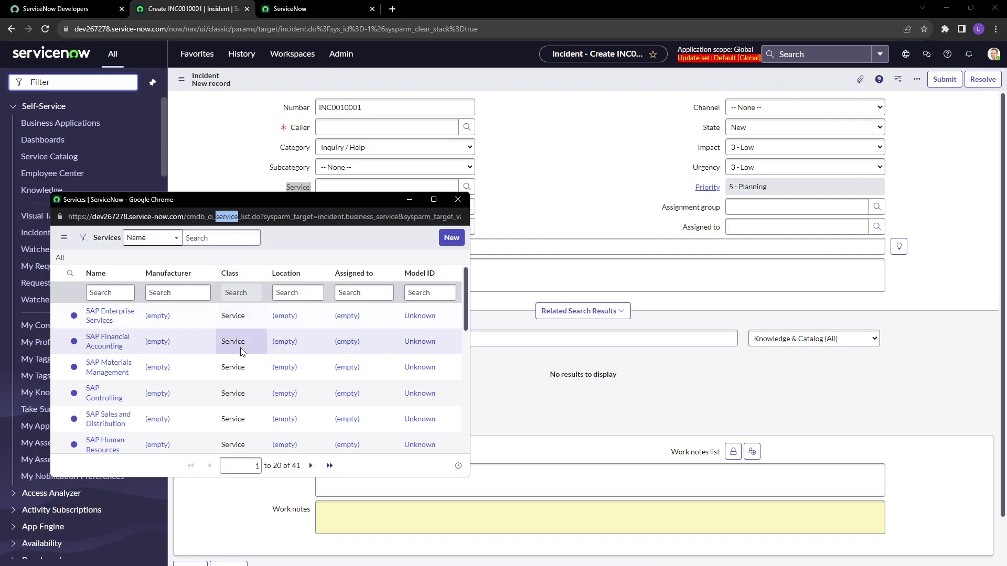
Close the Services lookup, then inspect the Configuration item lookup's URL table name and Class column before closing it.
left_click(458, 199)
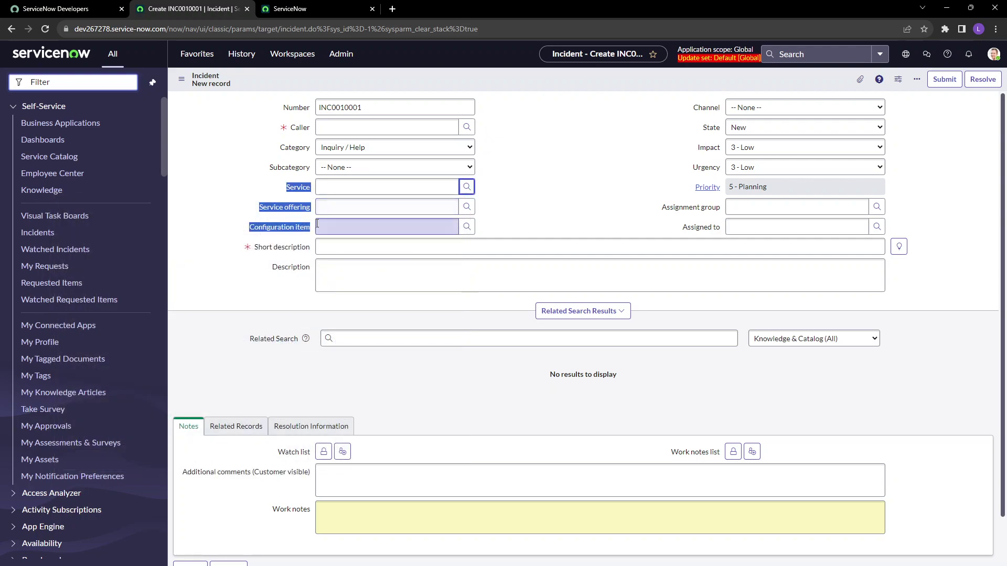
left_click(466, 227)
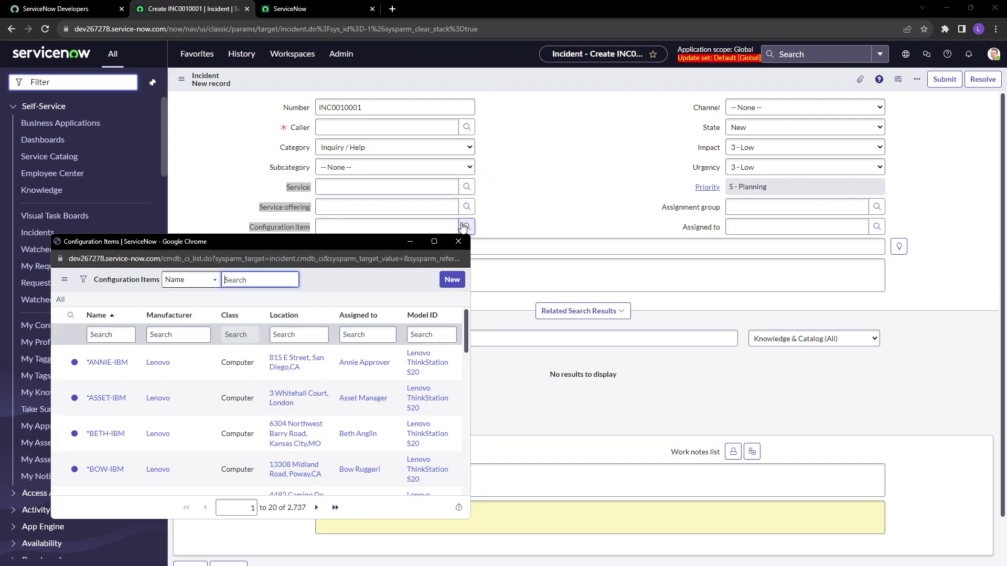
left_click_drag(163, 260, 194, 261)
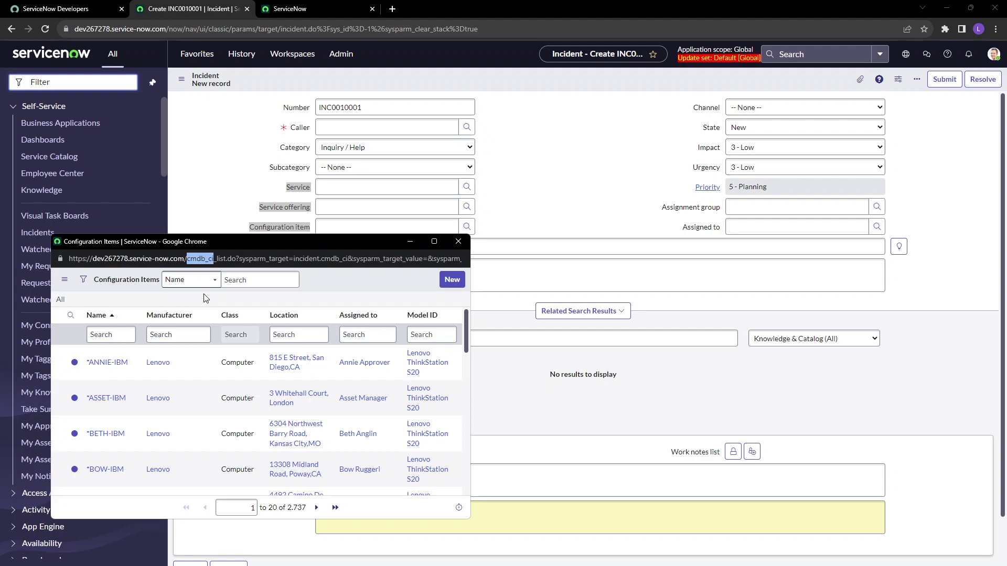
left_click_drag(220, 363, 257, 362)
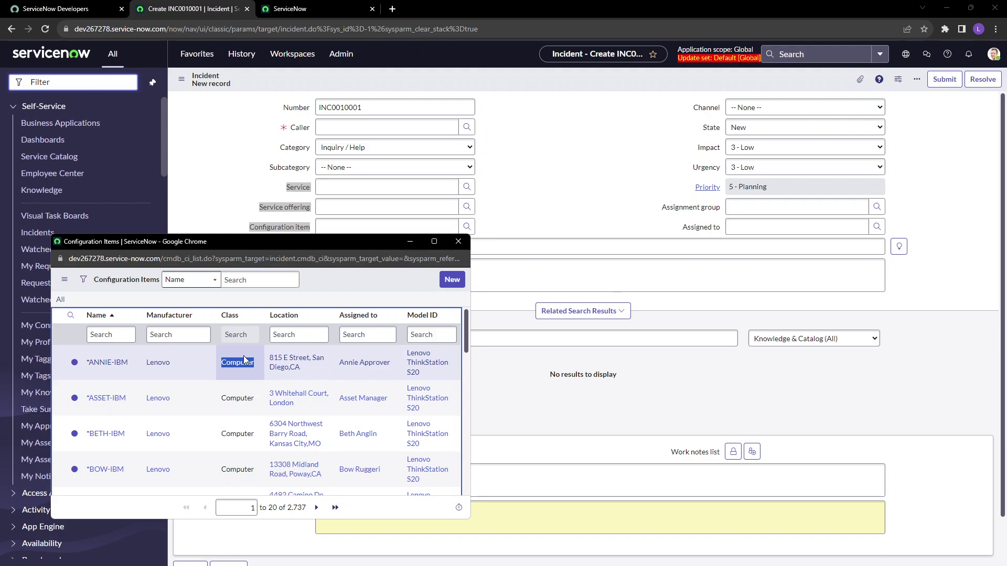
left_click(458, 242)
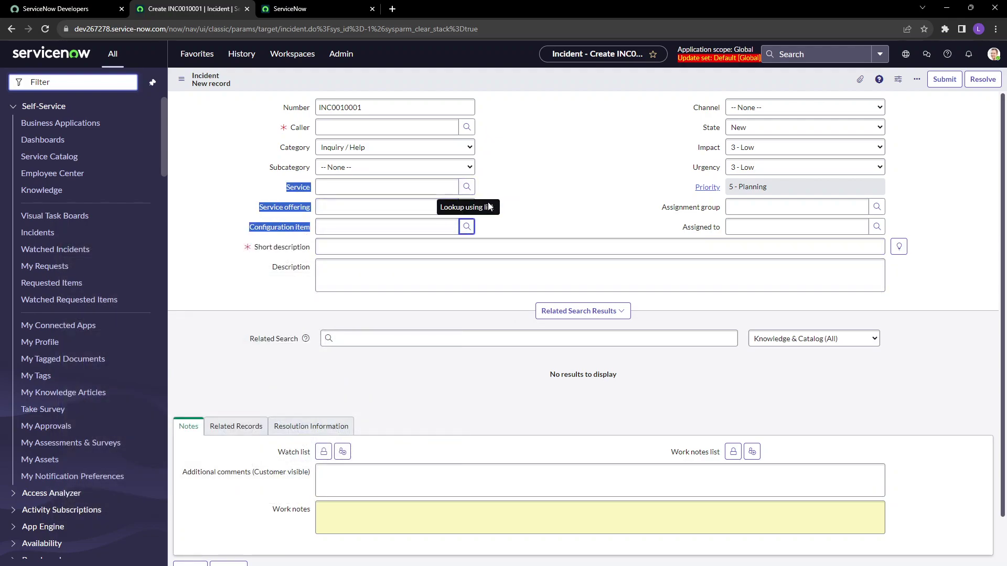
Open the Service offering lookup and inspect the table name in its URL and its Parent column.
left_click(465, 209)
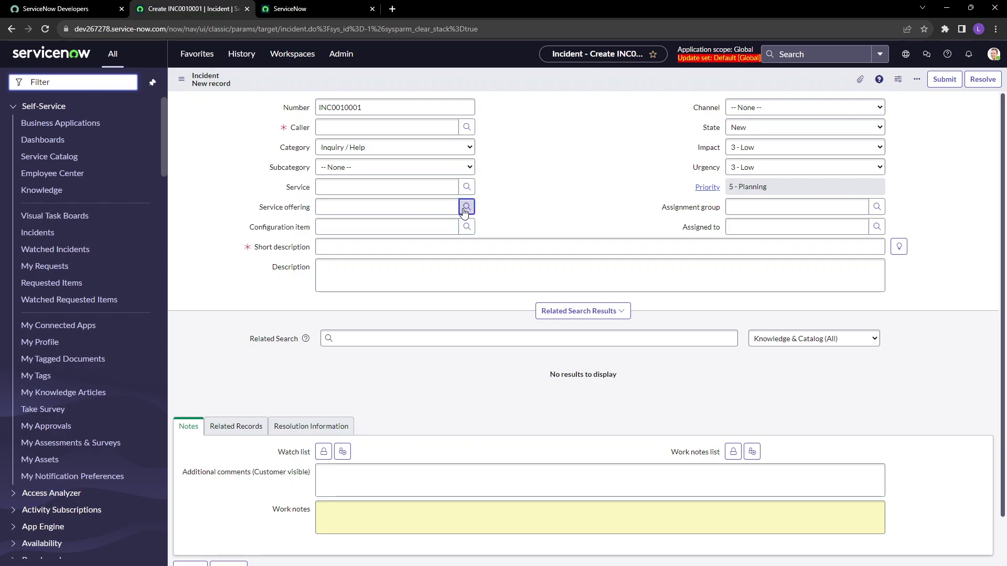
left_click_drag(157, 239, 210, 237)
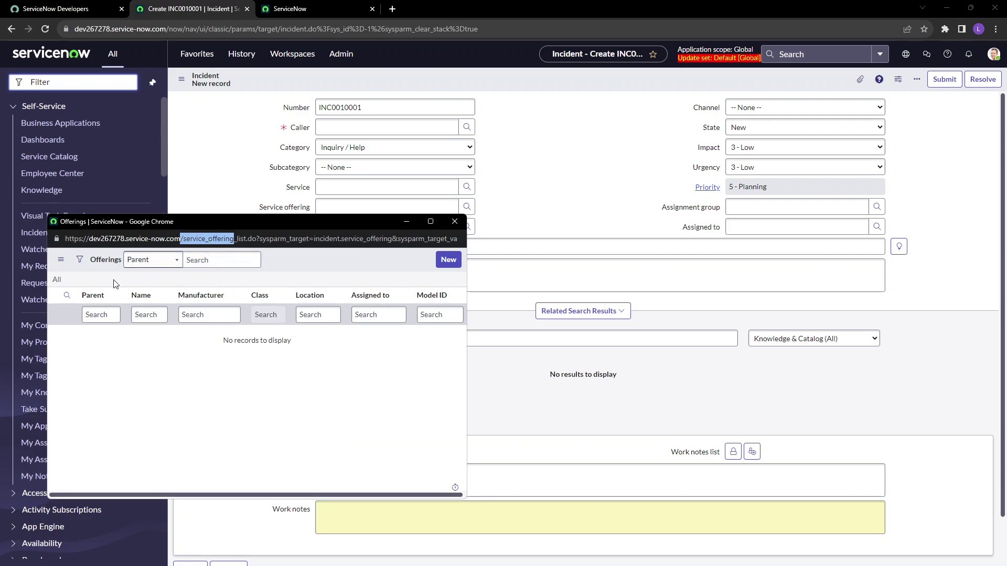
double_click(89, 296)
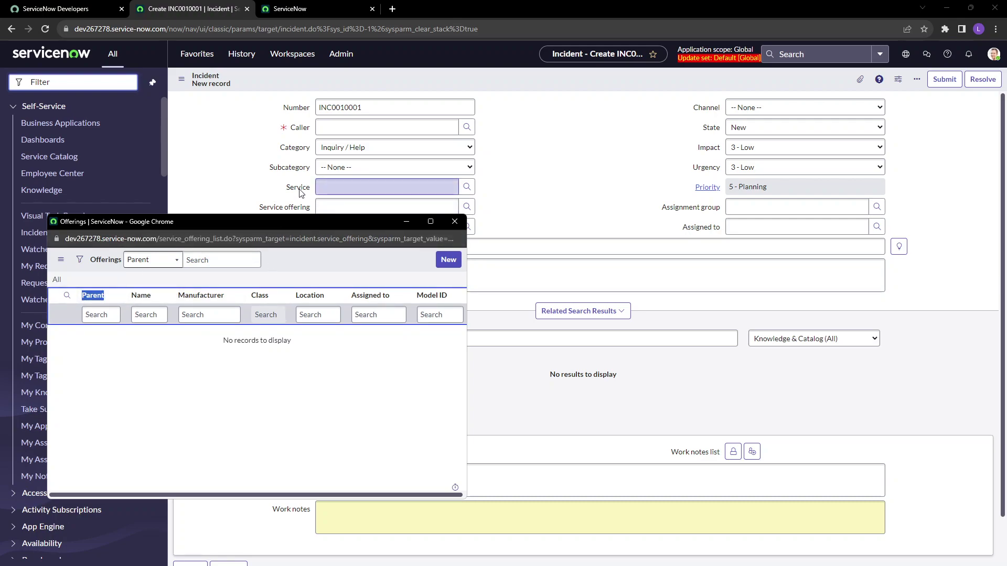
Start a new offering record from the lookup and examine its Parent and Support group fields.
left_click(447, 262)
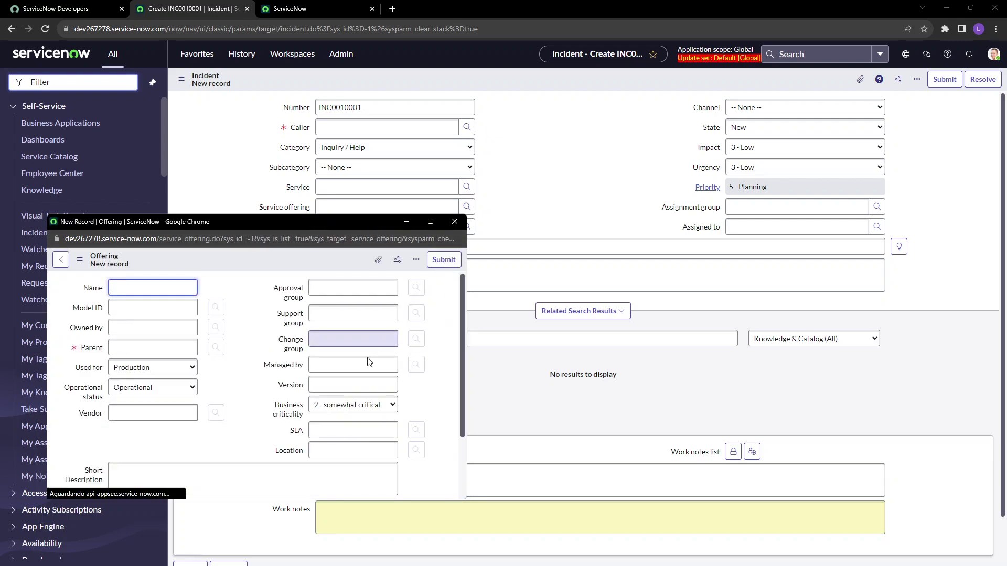
left_click_drag(82, 348, 103, 350)
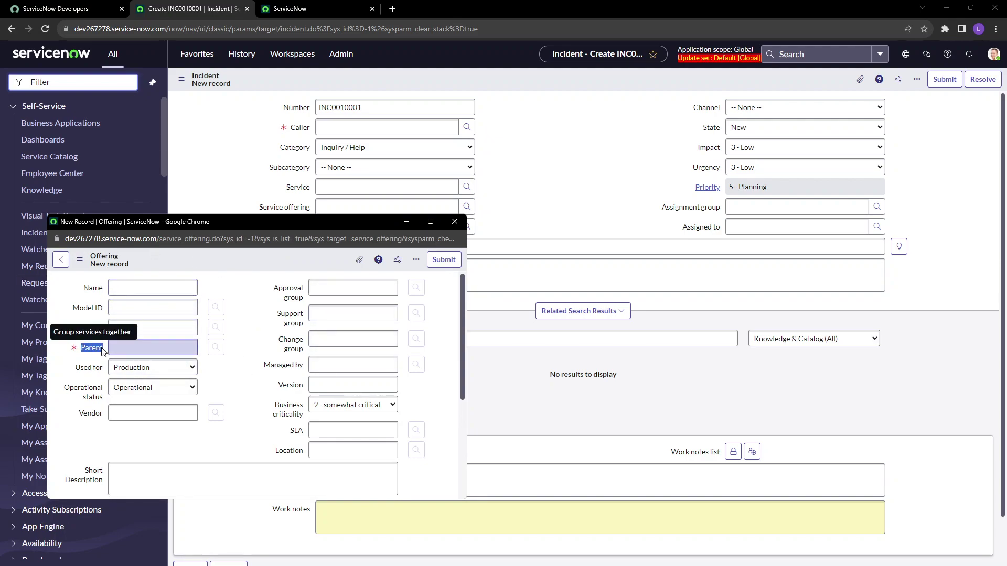
left_click(83, 346)
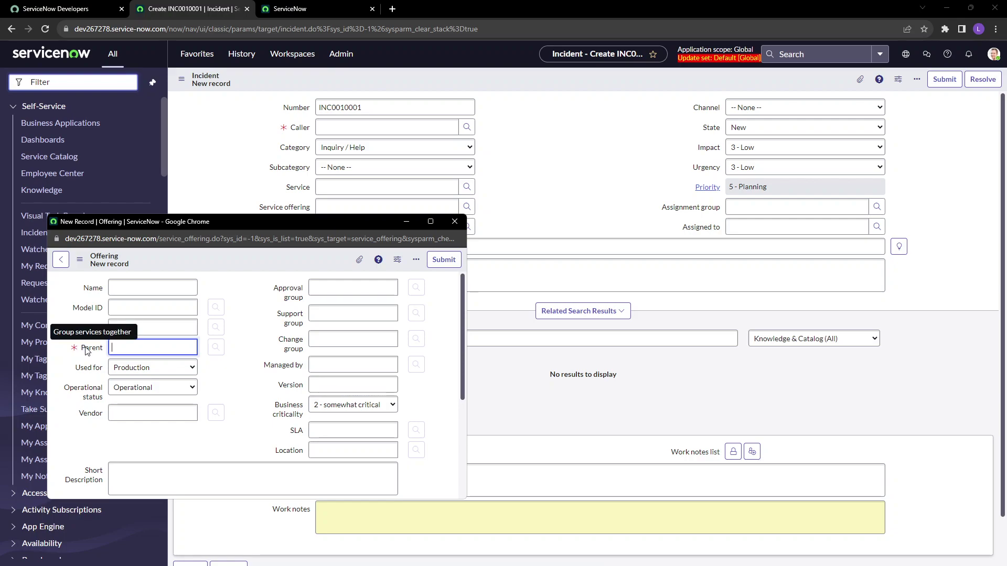
triple_click(278, 315)
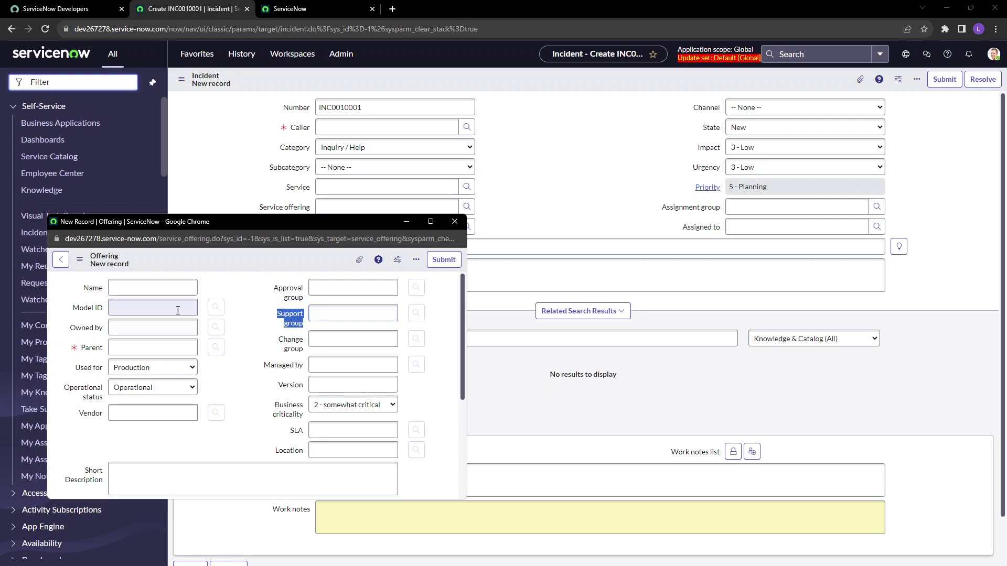
Name the new offering test and set its parent service to Email.
left_click(145, 290)
type("test")
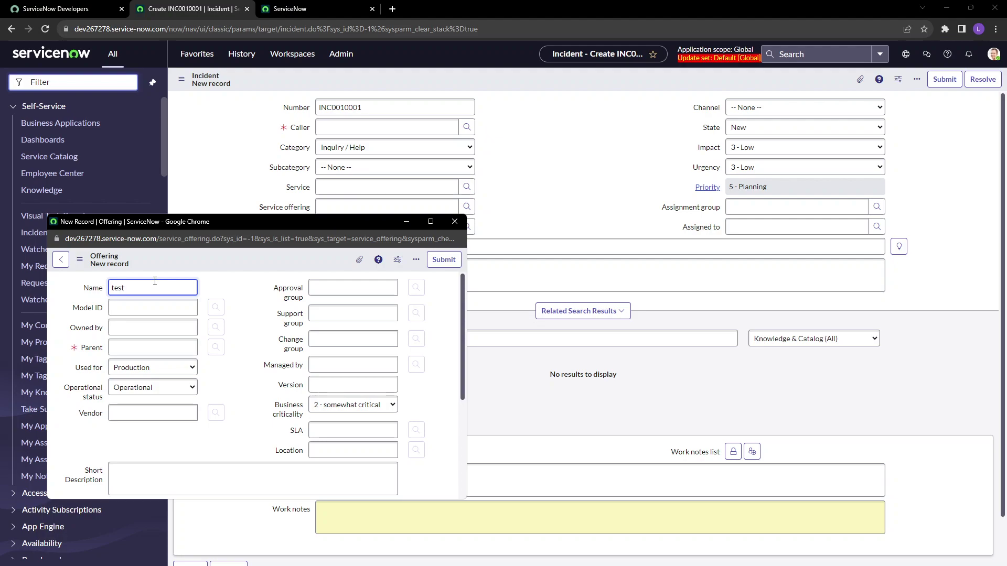
left_click(149, 347)
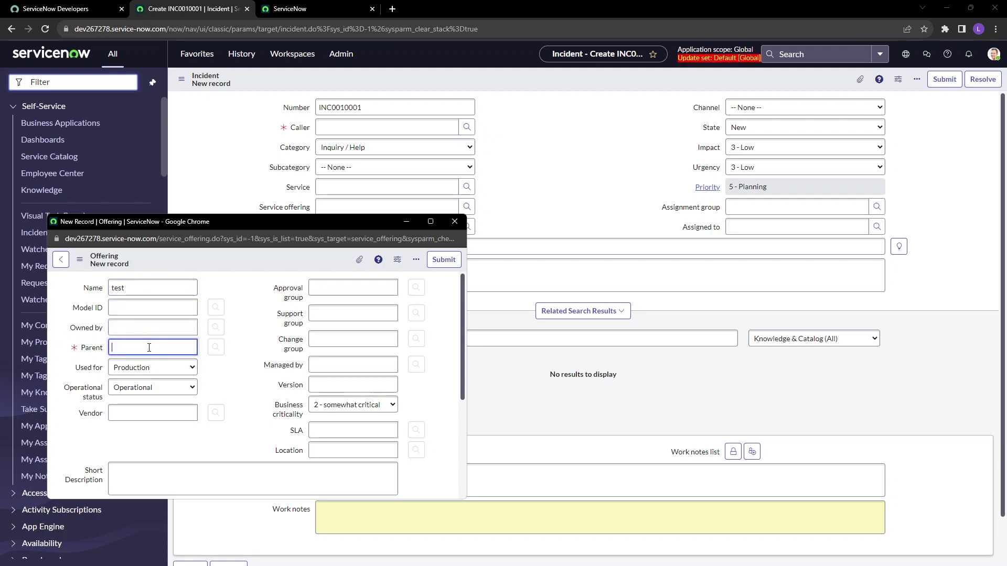
type("email")
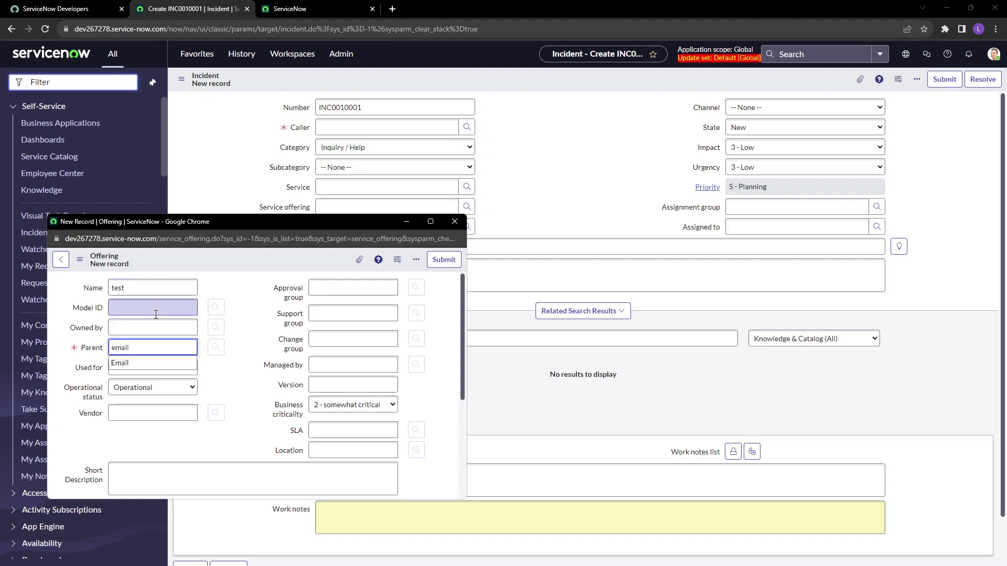
left_click(130, 370)
Set the offering's support group to Hardware and submit the record into the incident's Service offering field.
left_click(327, 314)
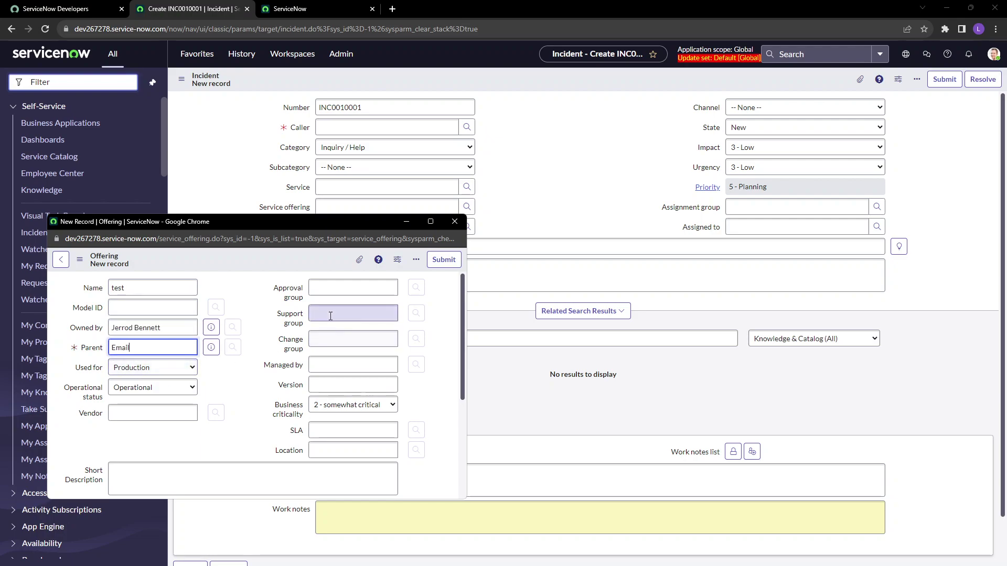
type("hard")
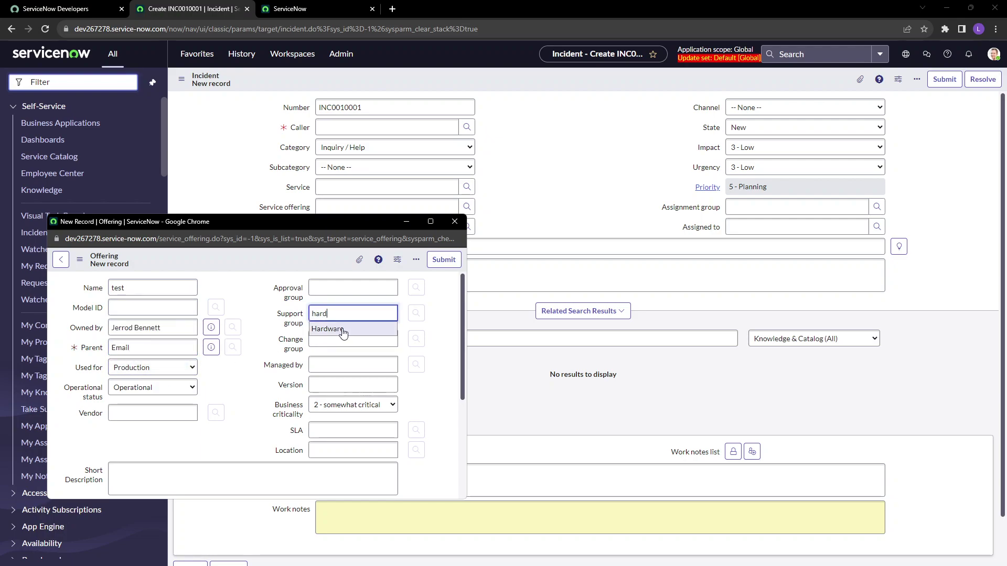
left_click(336, 329)
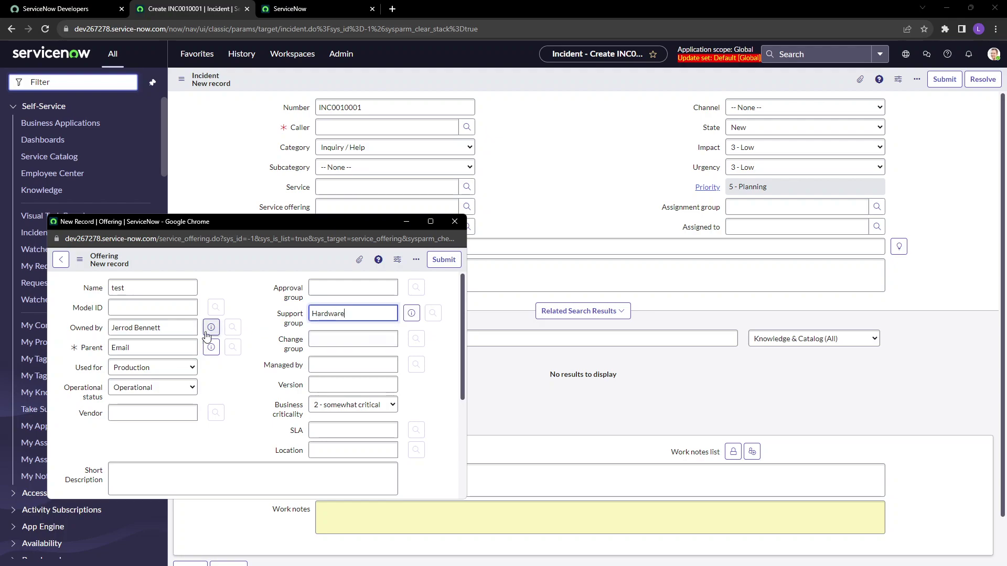
left_click(444, 260)
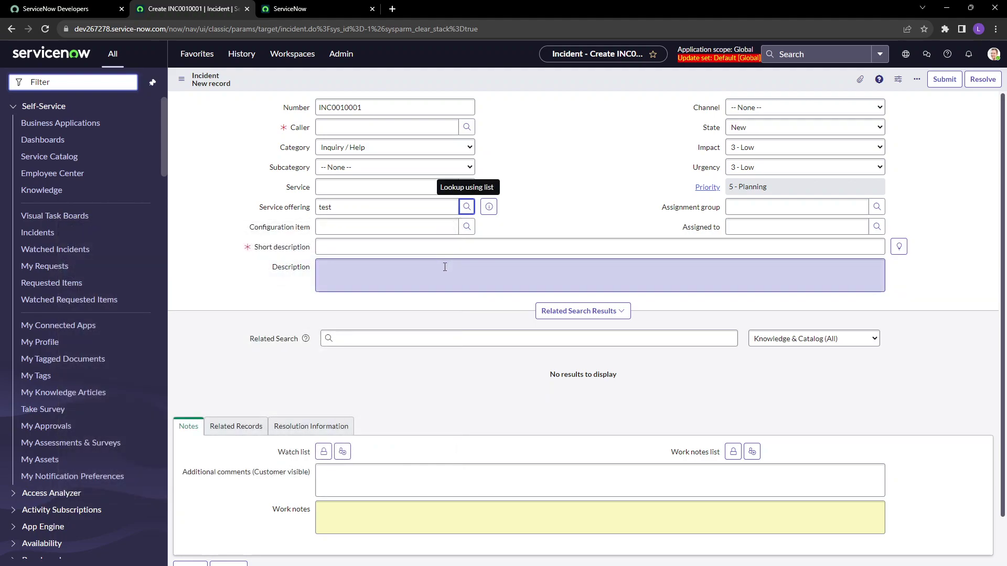
Check the incident's Service offering value, its record preview and the Assignment group field.
double_click(325, 207)
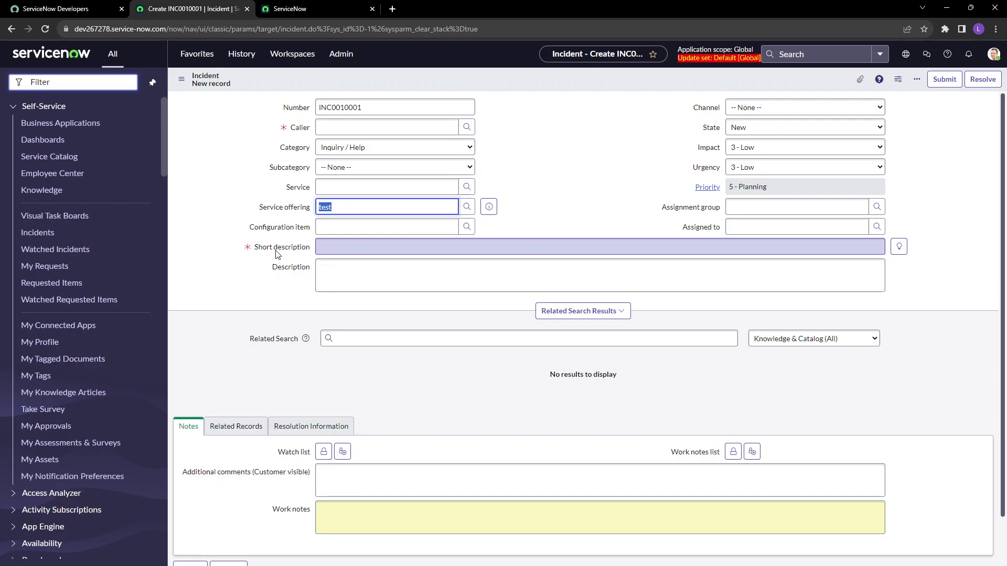
left_click(489, 206)
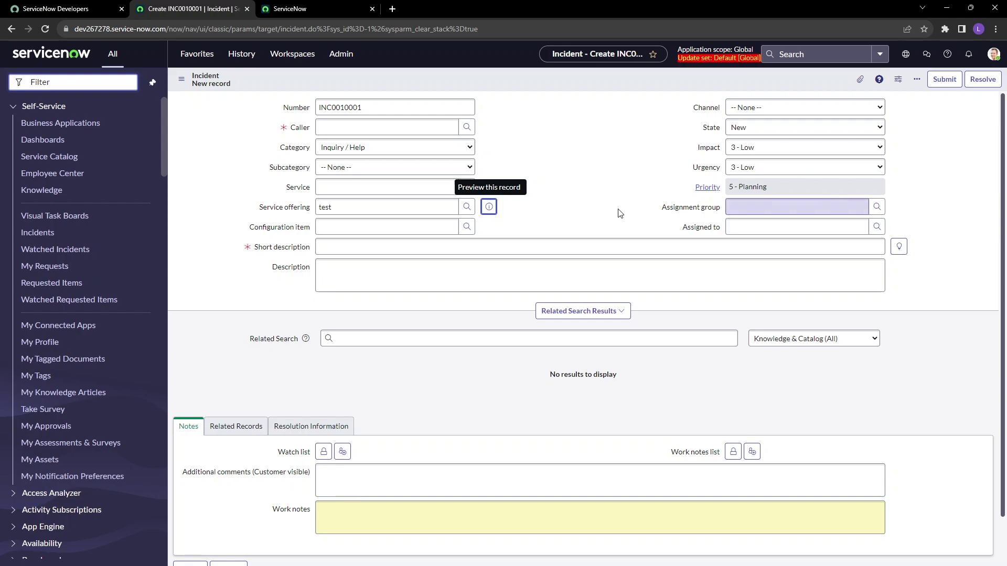
left_click_drag(662, 210, 725, 209)
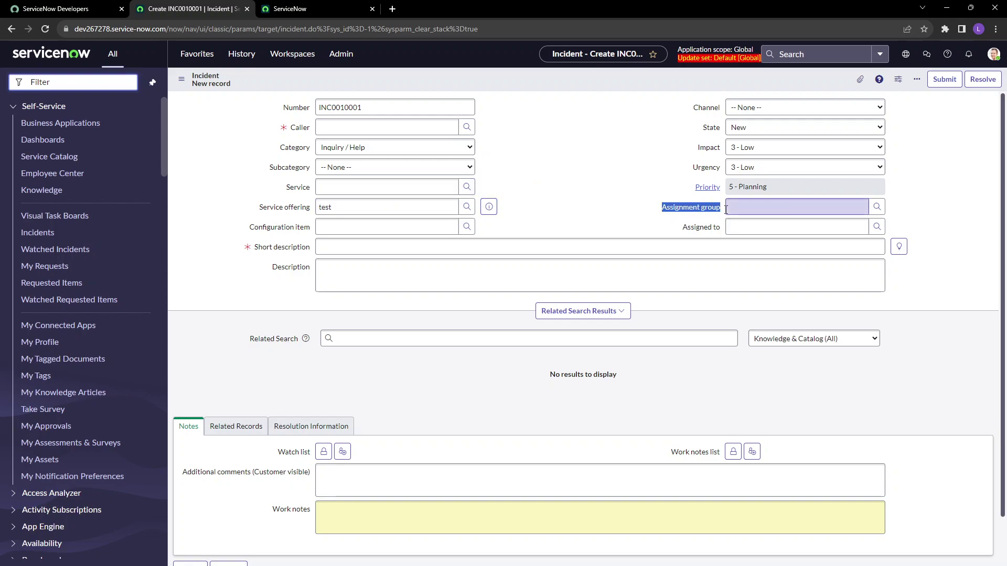
Choose the first listed user as caller, enter test as the short description, and save the incident.
left_click(367, 125)
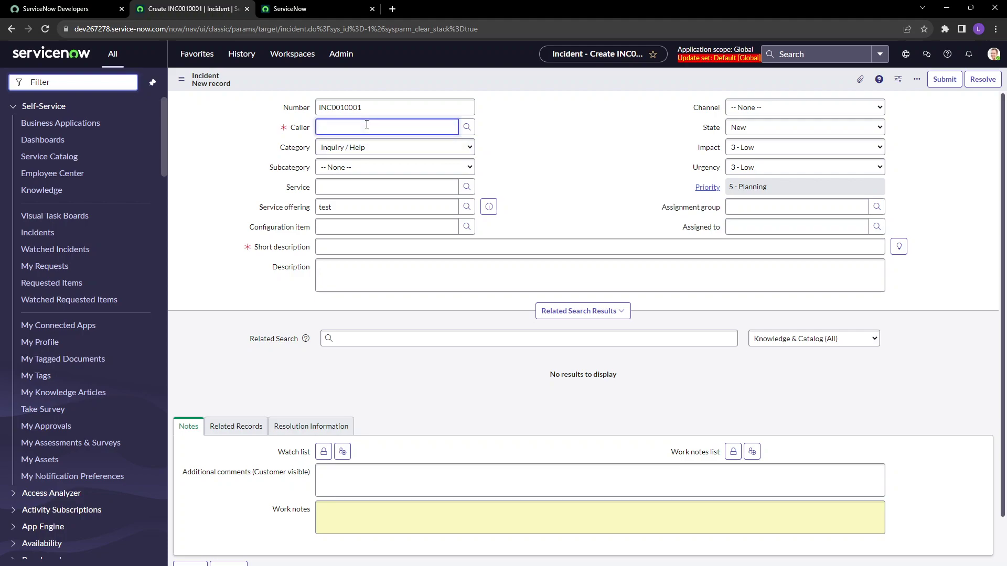
left_click(466, 127)
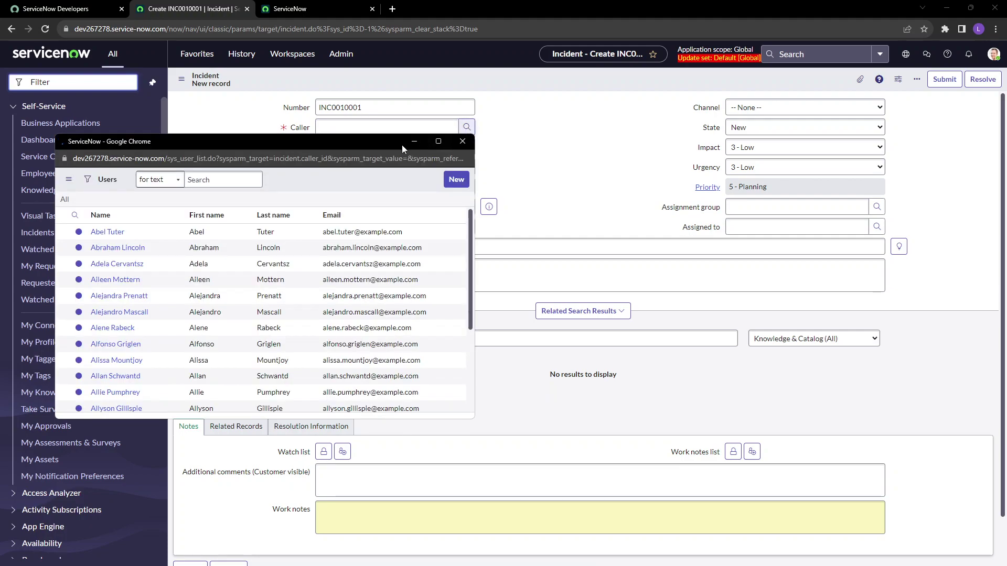
left_click(108, 253)
left_click(374, 245)
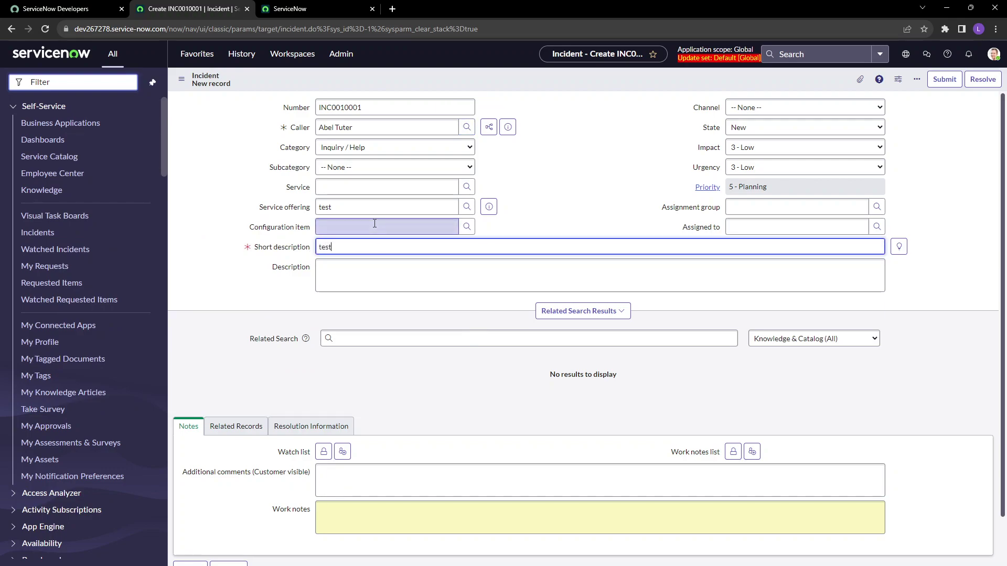
right_click(463, 72)
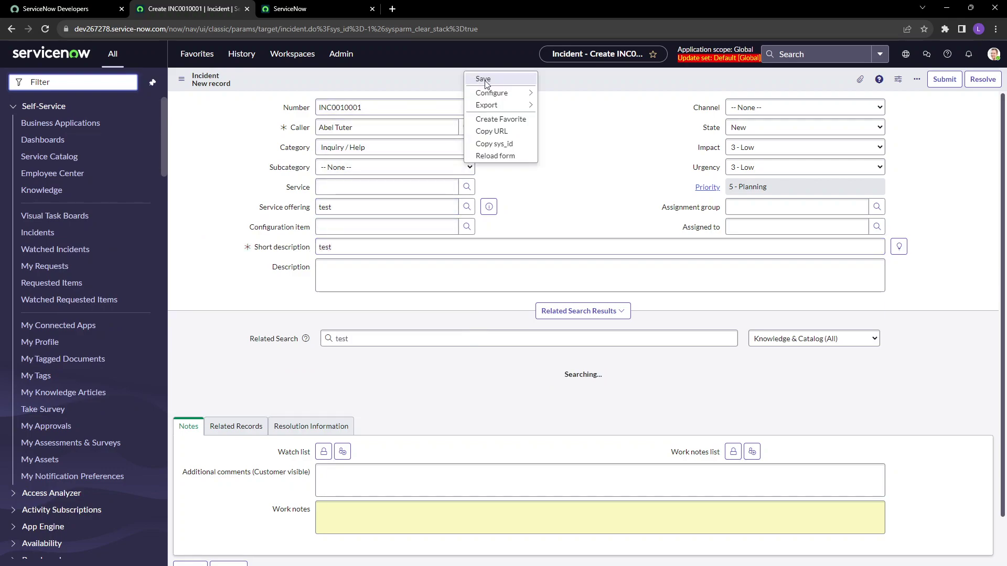
left_click(485, 80)
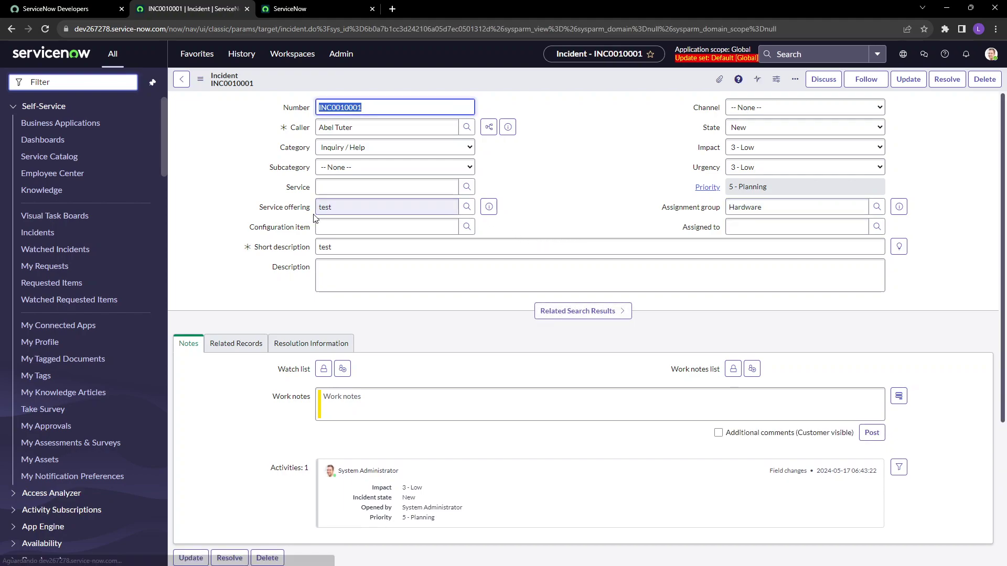
Preview the incident's service offering record to check its support group, then close the preview.
left_click(489, 208)
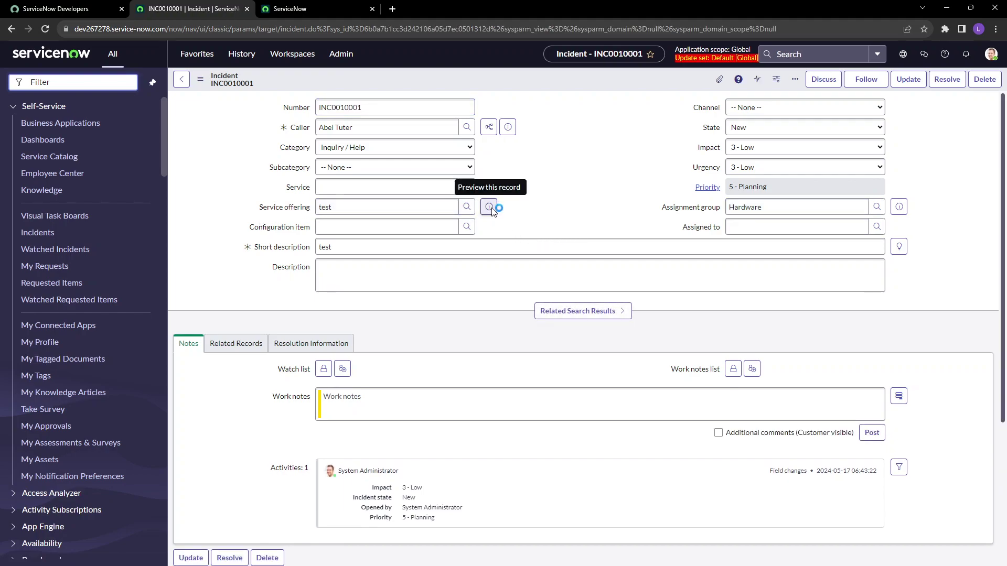
left_click_drag(587, 274, 540, 282)
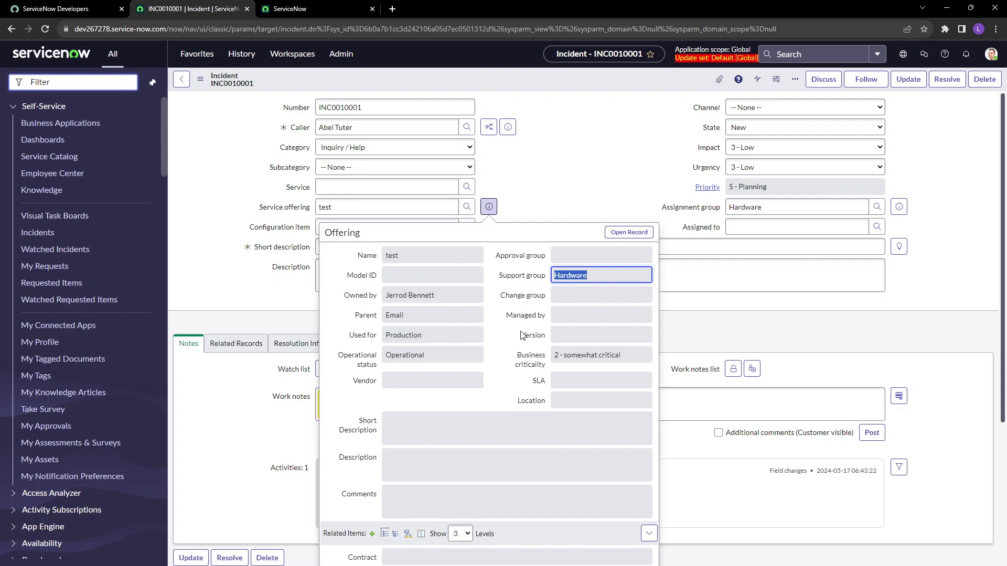
left_click(489, 207)
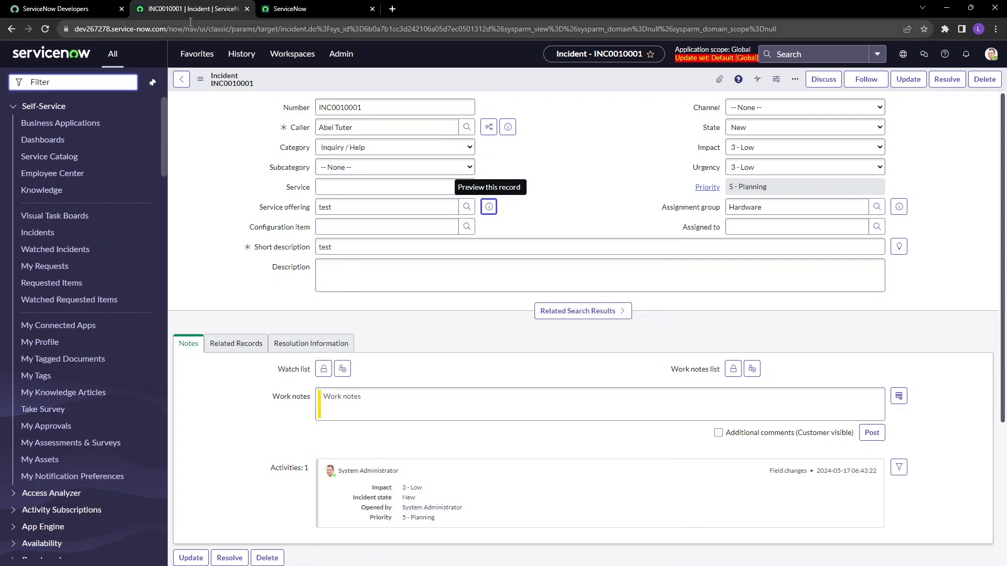
Switch to the browser tab with the table schema map and load the instance's base URL there.
left_click(280, 9)
left_click_drag(167, 28, 993, 5)
key("BackSpace")
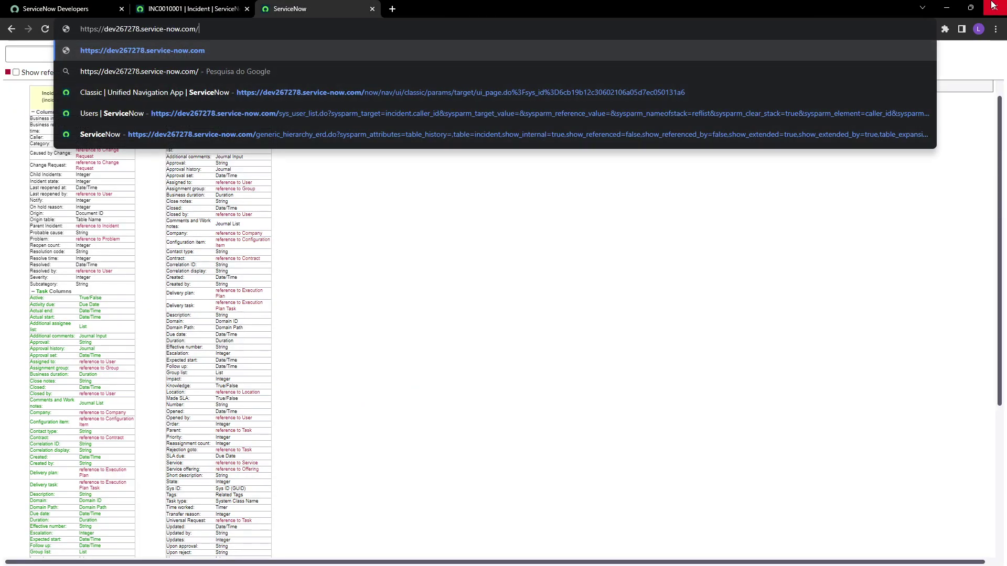
key("Return")
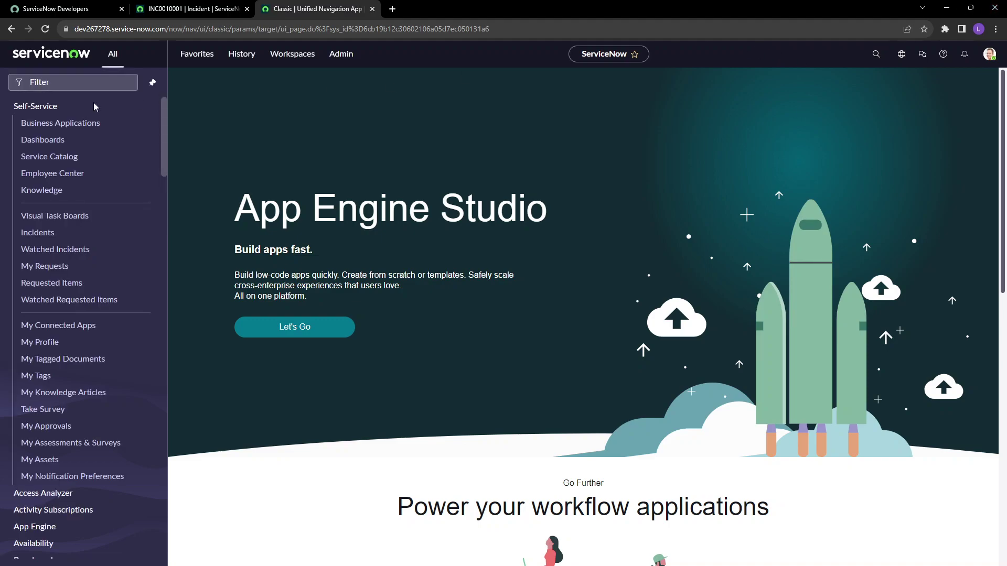
Filter the navigator for service offer, open Service Offerings under Service Portfolio Management, and start a new offering record.
left_click(66, 82)
type("service offer")
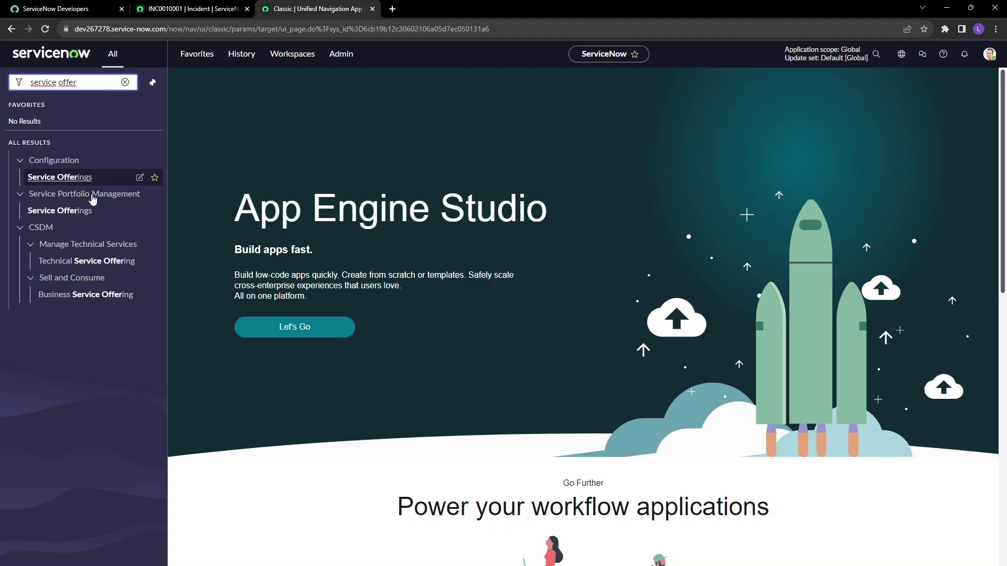
left_click(64, 212)
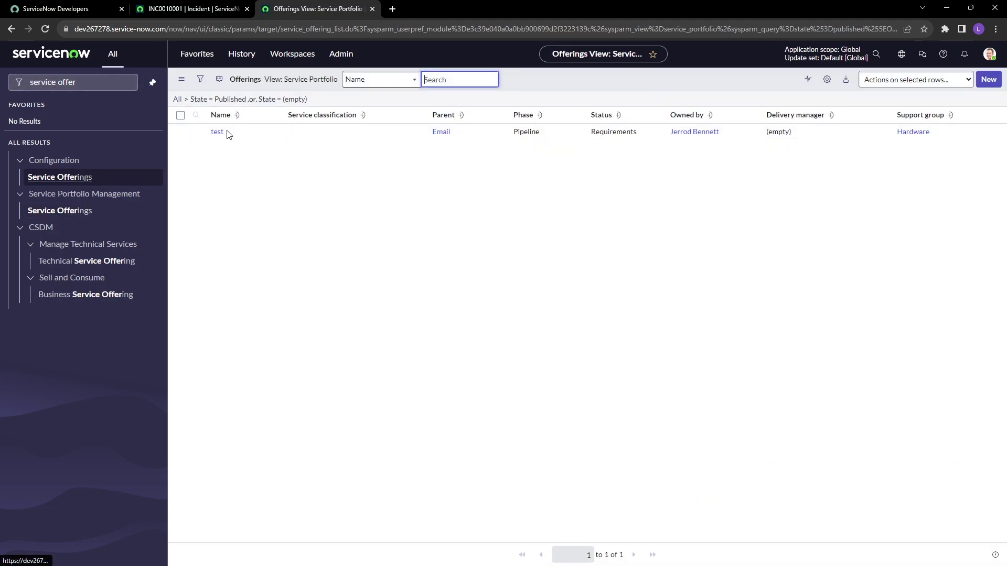
left_click(998, 83)
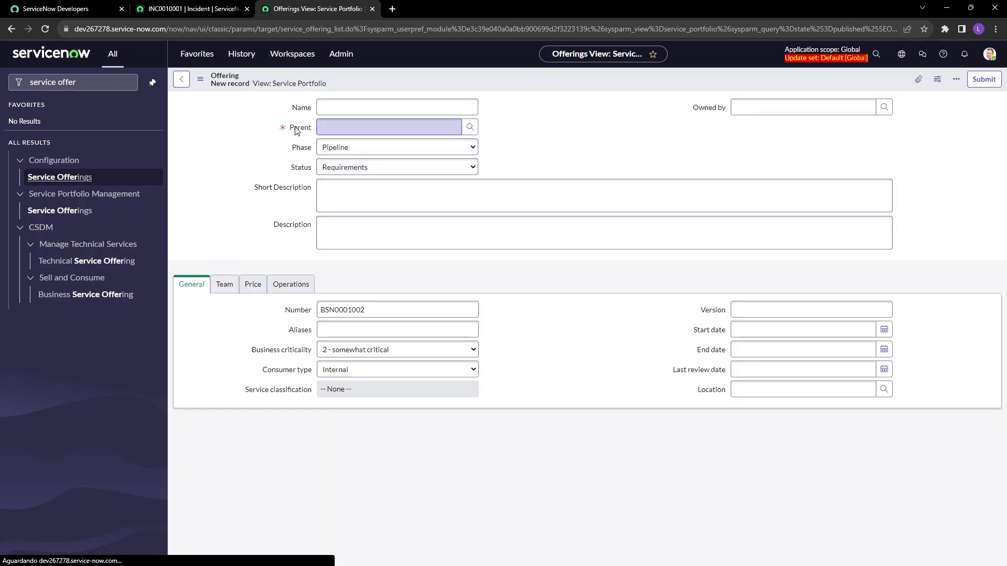
Open the lookup for the new offering's Parent field, examine which table it references, and close the lookup.
left_click(470, 128)
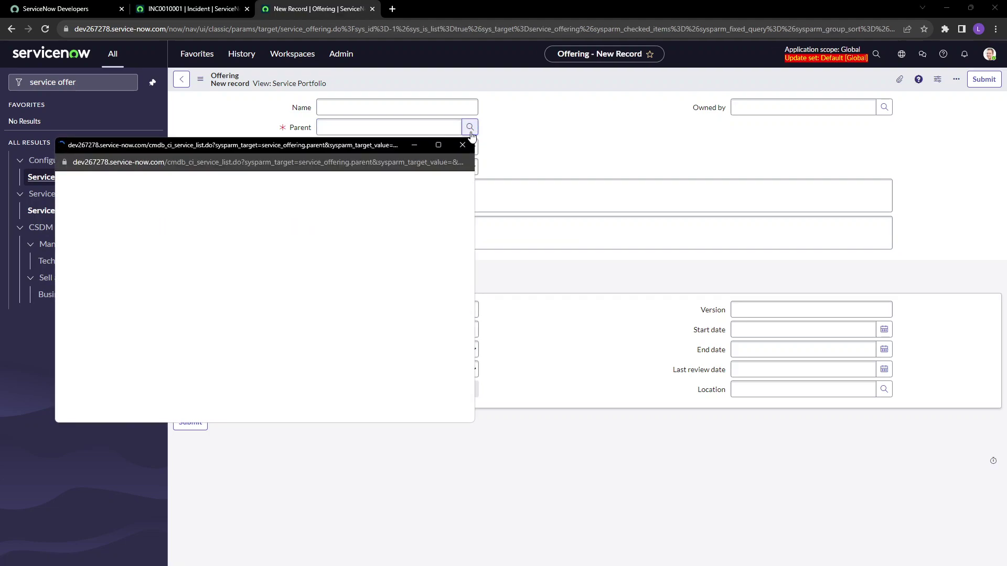
left_click_drag(218, 163, 167, 162)
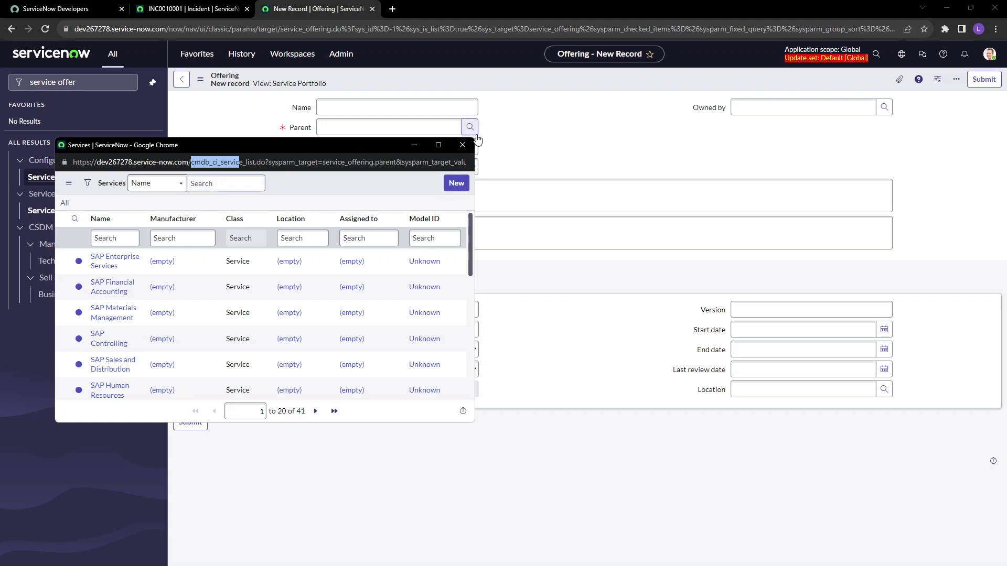
left_click(462, 145)
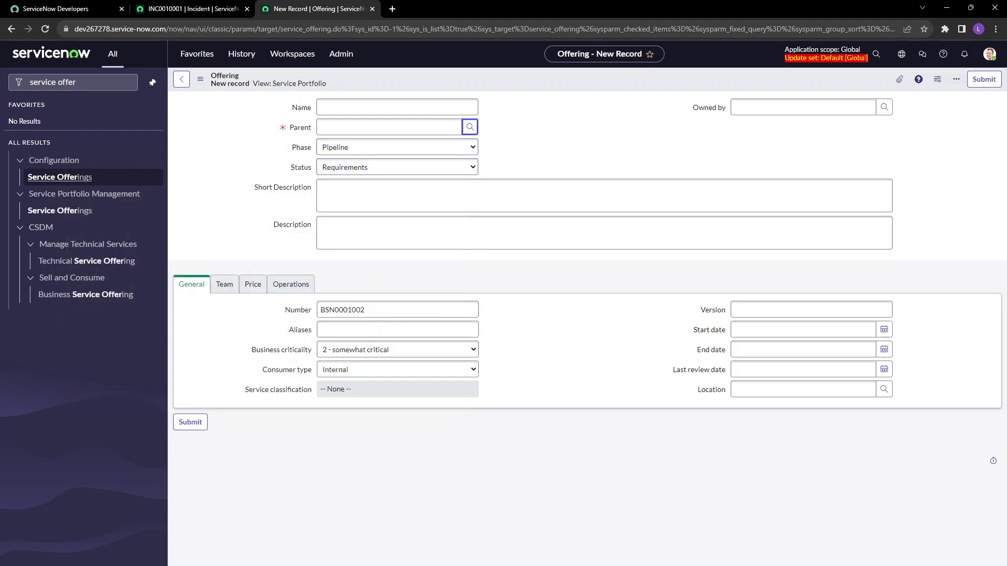
Return to the incident and review which users can be chosen for Assigned to under the Hardware assignment group.
left_click(169, 10)
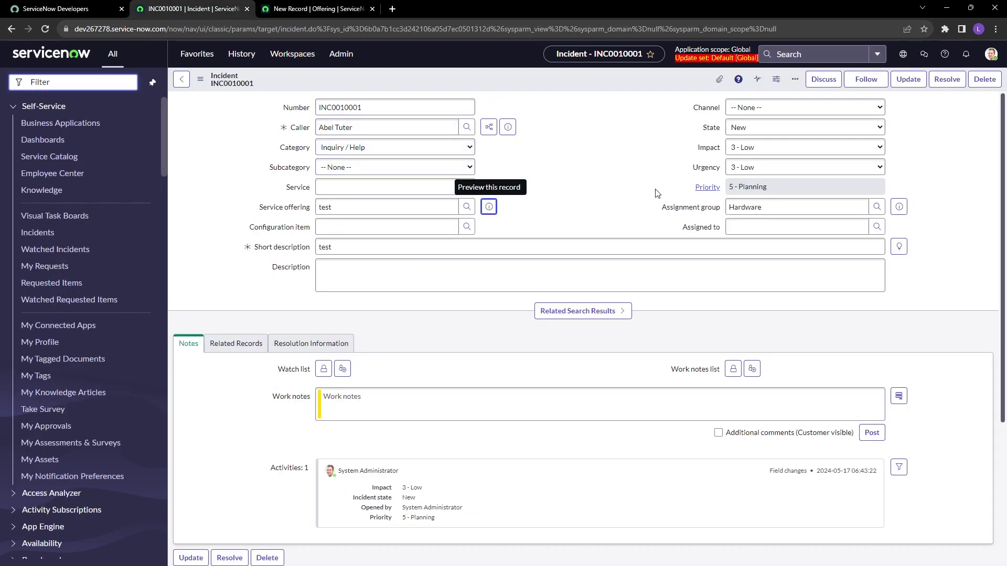
left_click_drag(661, 207, 721, 228)
left_click(708, 225)
left_click(592, 189)
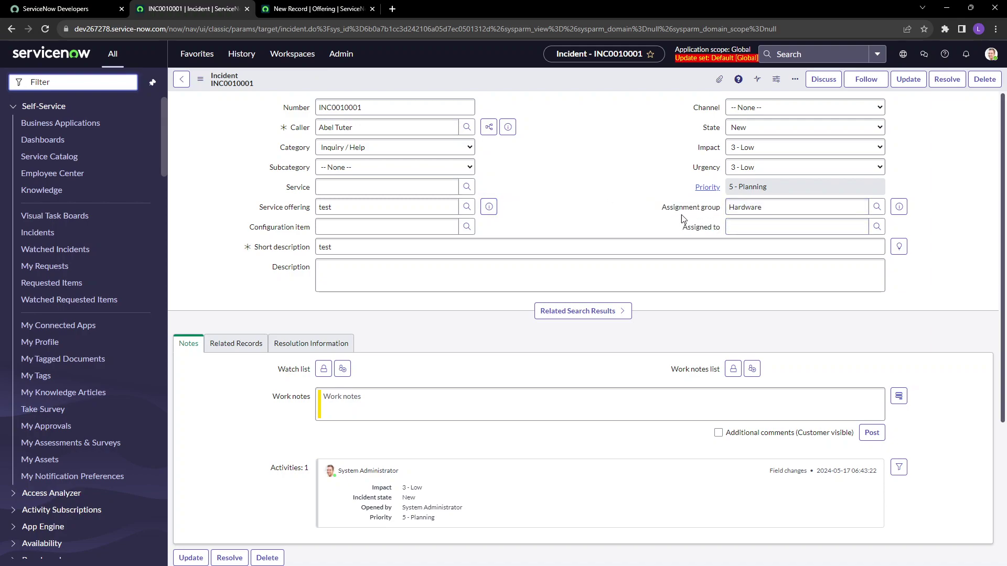
left_click_drag(768, 209, 726, 207)
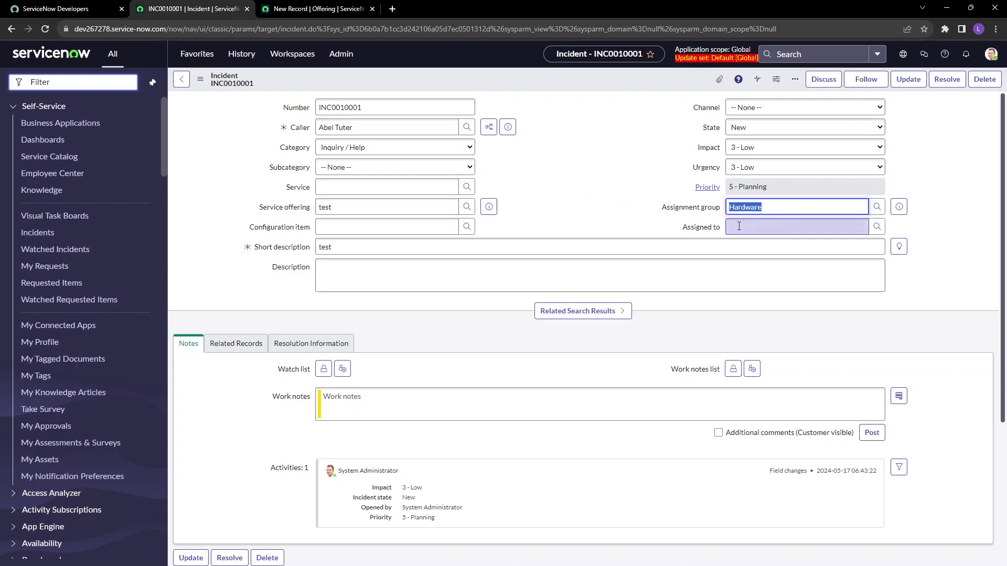
left_click(877, 227)
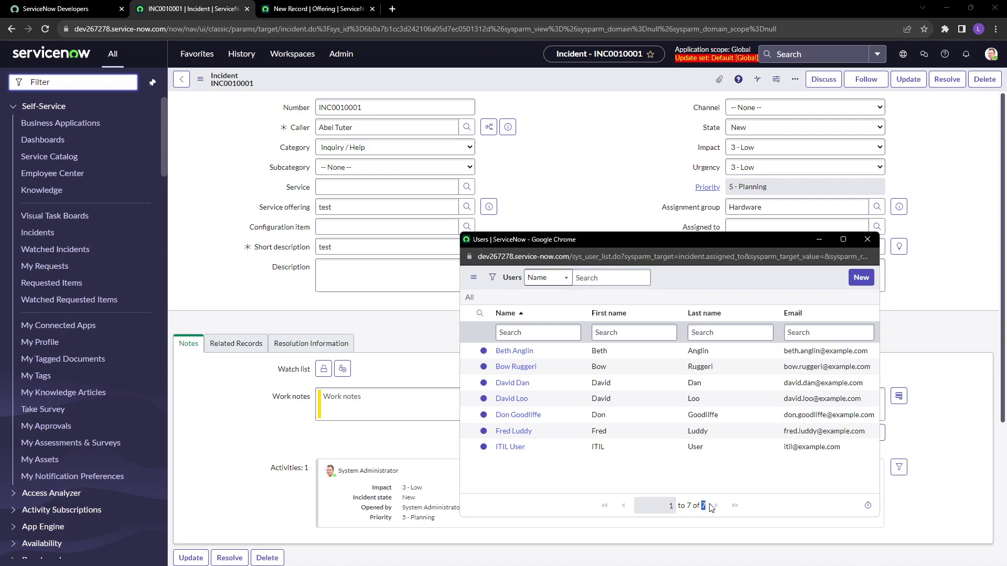
left_click(867, 239)
Clear the incident's assignment group and save the record.
double_click(767, 208)
left_click_drag(767, 209, 684, 217)
key("Delete")
right_click(544, 80)
left_click(563, 89)
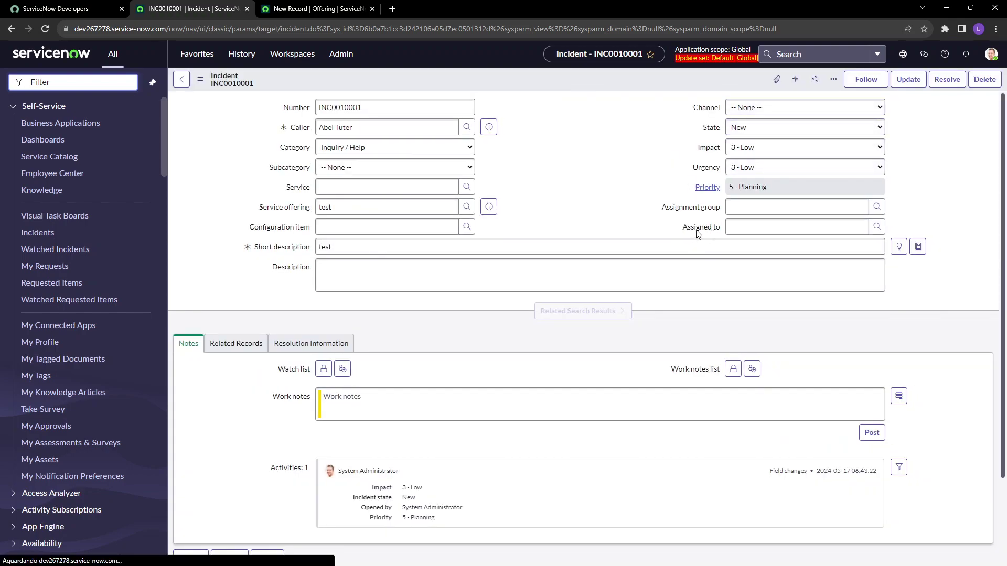
Review the users offered for Assigned to, then open the Assignment group lookup and examine its table name.
left_click(877, 226)
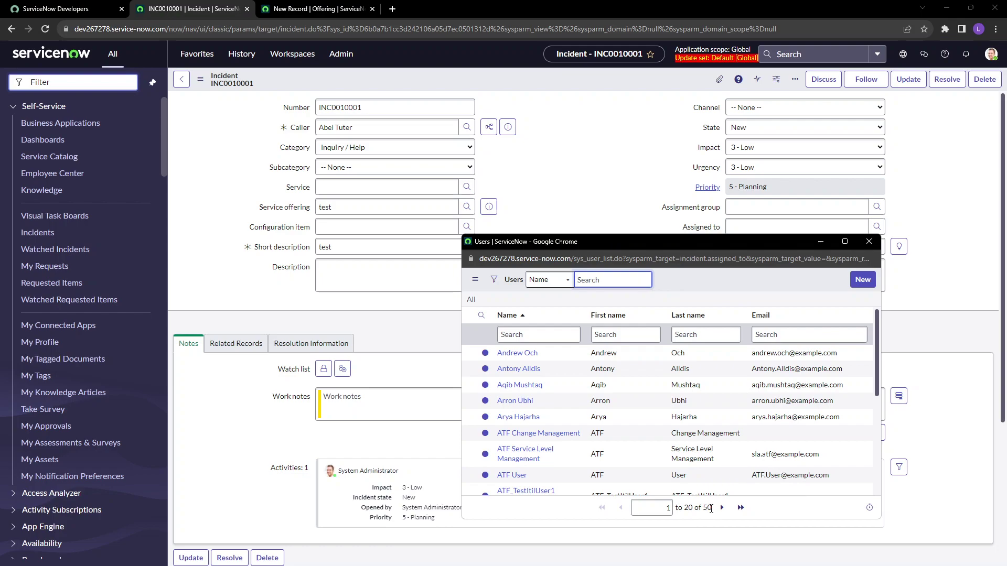
left_click(869, 242)
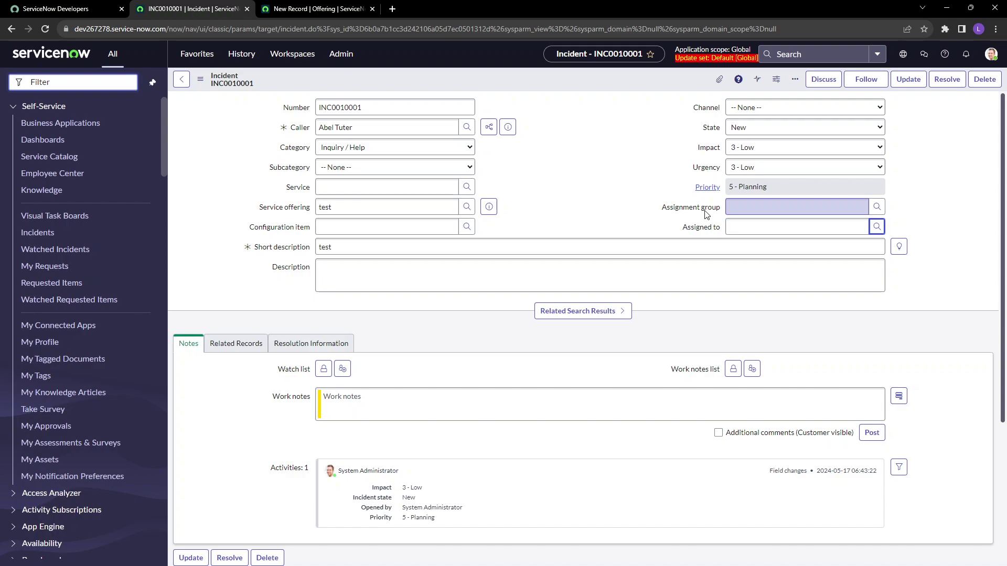
left_click_drag(662, 212, 727, 208)
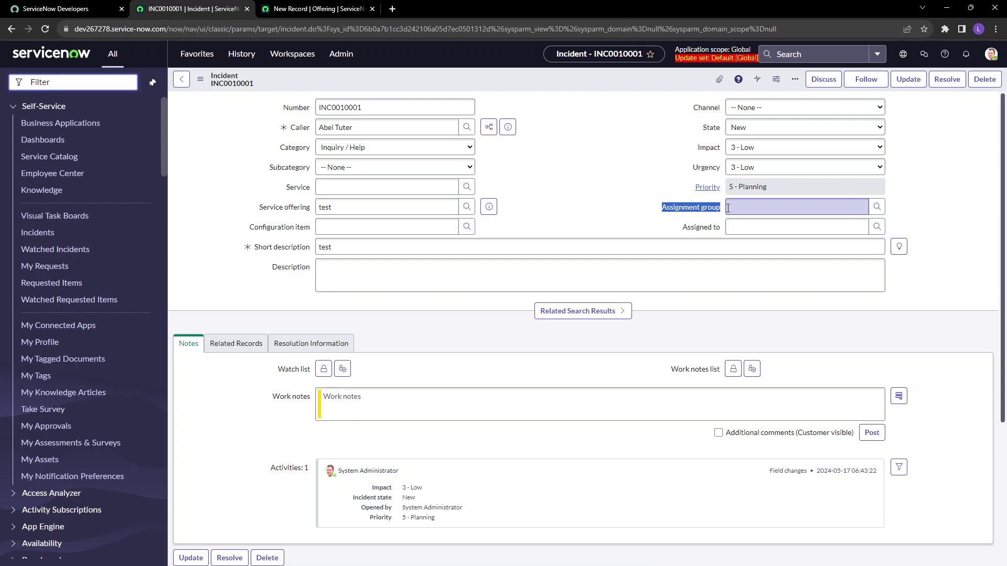
left_click(877, 208)
left_click_drag(575, 236, 625, 236)
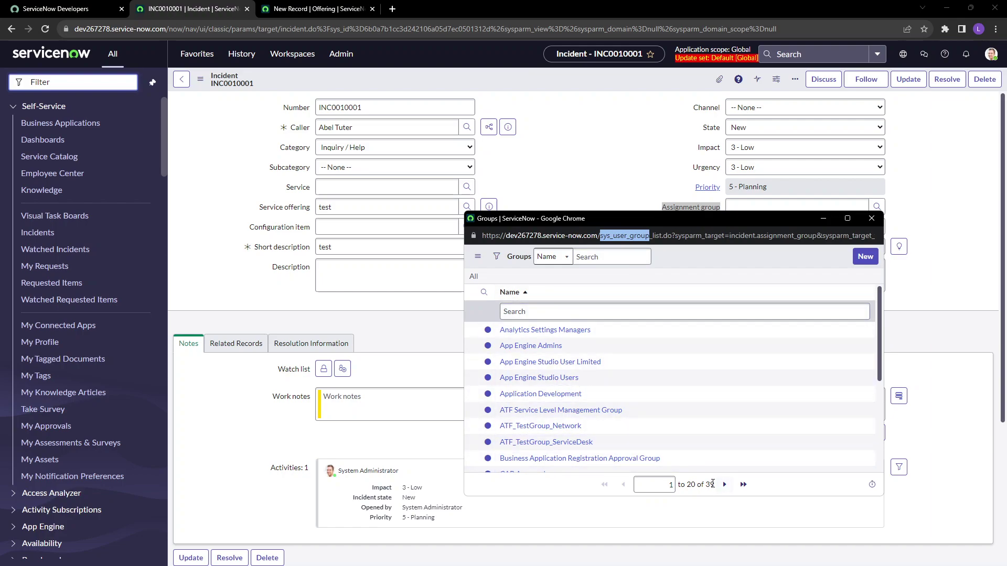
In the offering's browser tab, filter the navigator for user a and open the Groups list under User Administration.
left_click(318, 11)
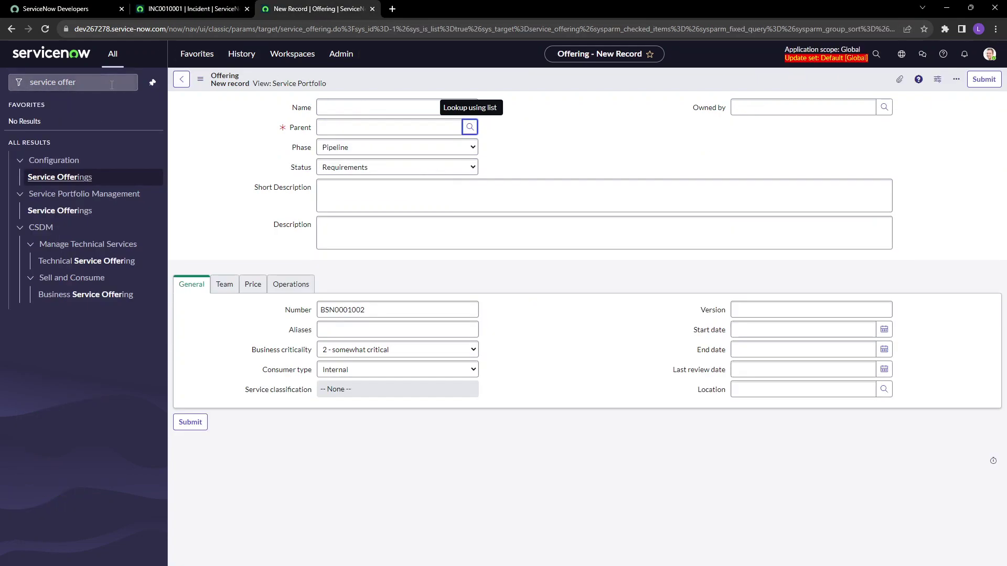
type("user a")
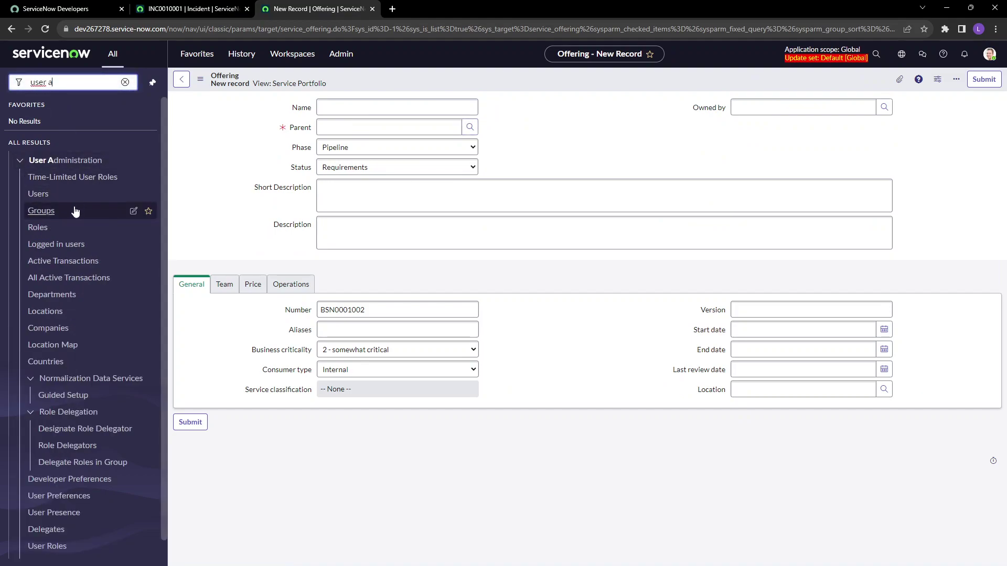
left_click(46, 211)
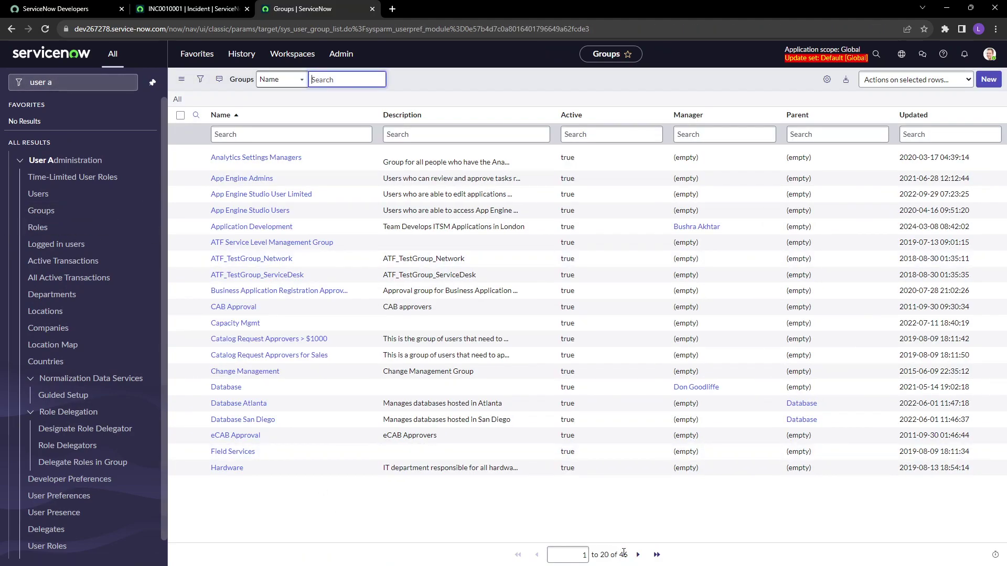
Return to the incident and open the Assignment group field's dictionary entry to examine its reference qualifier conditions.
left_click(171, 9)
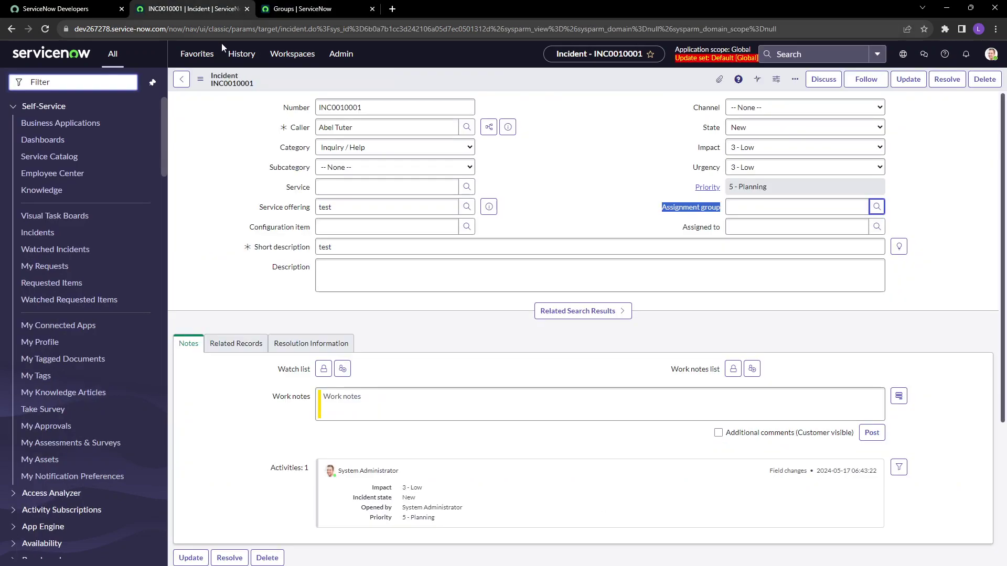
right_click(693, 209)
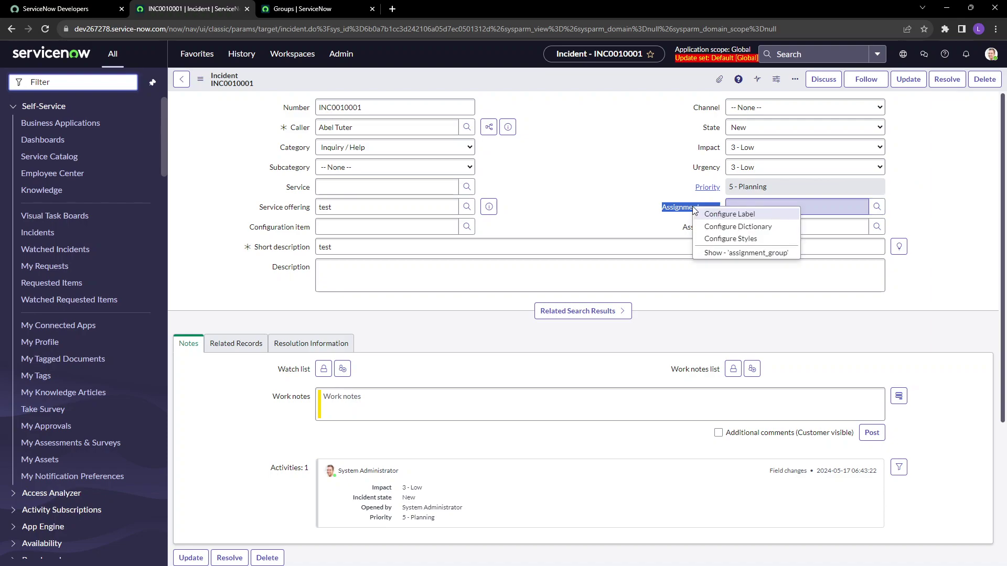
left_click(730, 229)
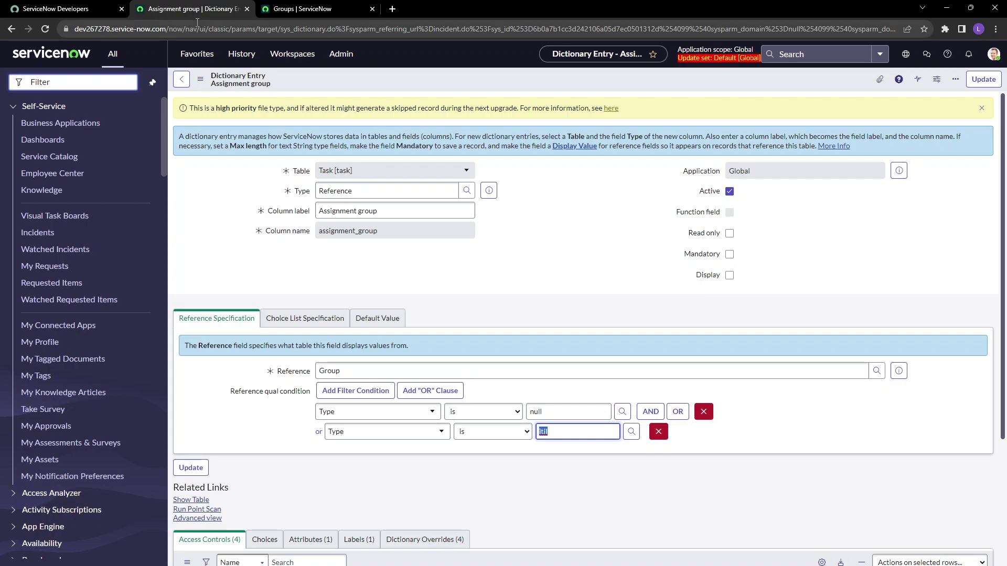
Close the Groups browser tab and reopen the test incident from the navigation history.
left_click(373, 10)
left_click(240, 54)
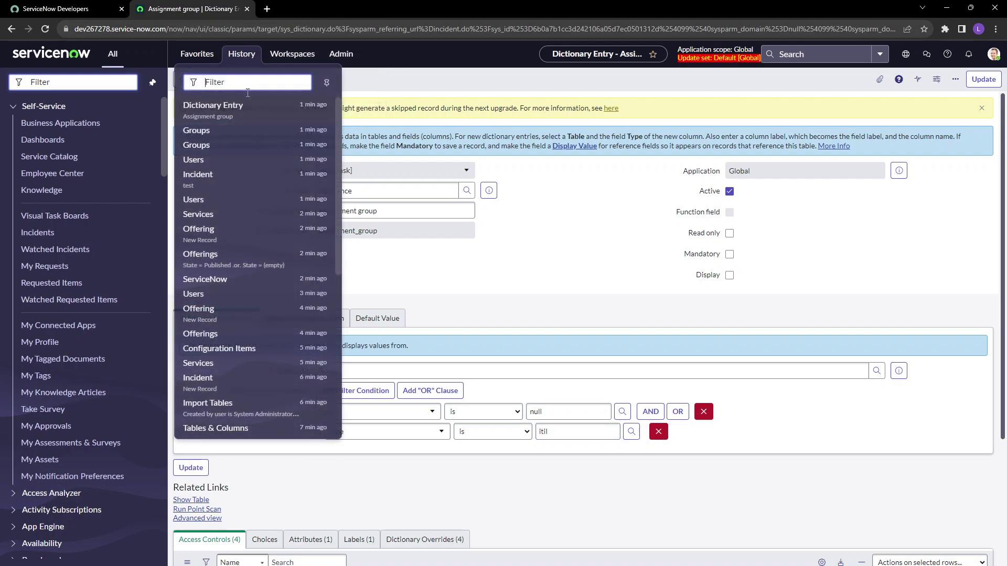
left_click(208, 181)
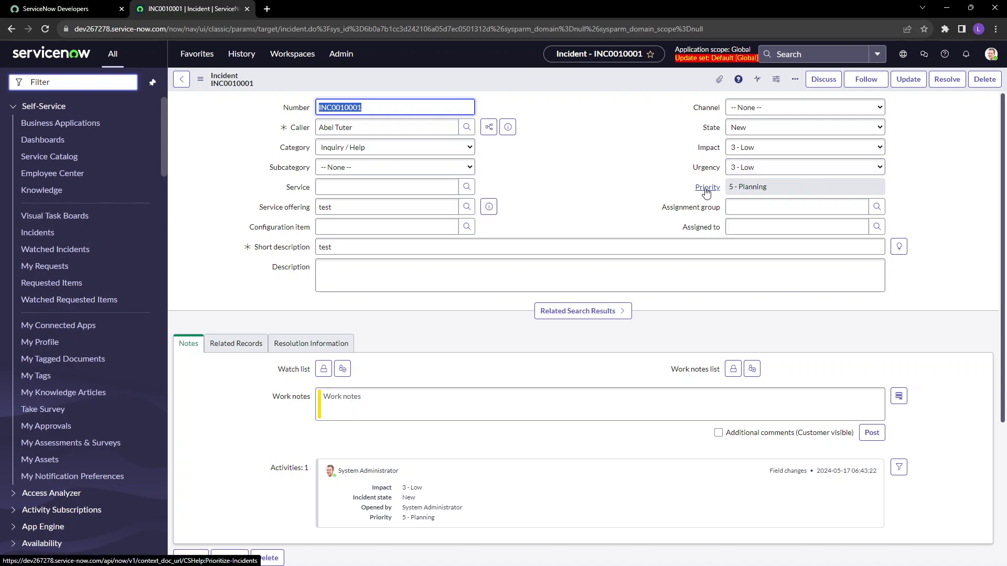
Set the incident's impact to 1 - High and its urgency to 1 - High.
mouse_move(707, 192)
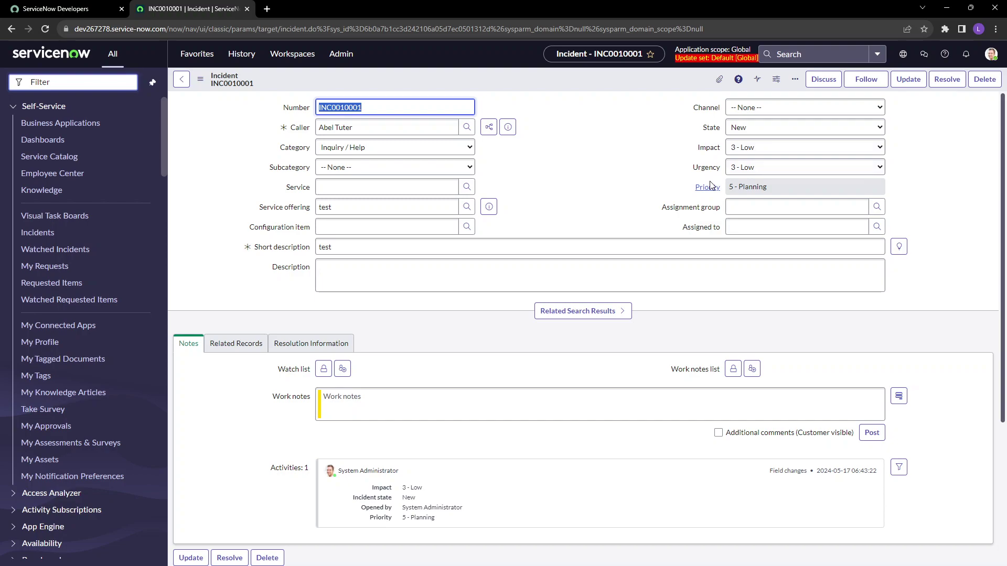
left_click(734, 147)
left_click(737, 157)
left_click(734, 167)
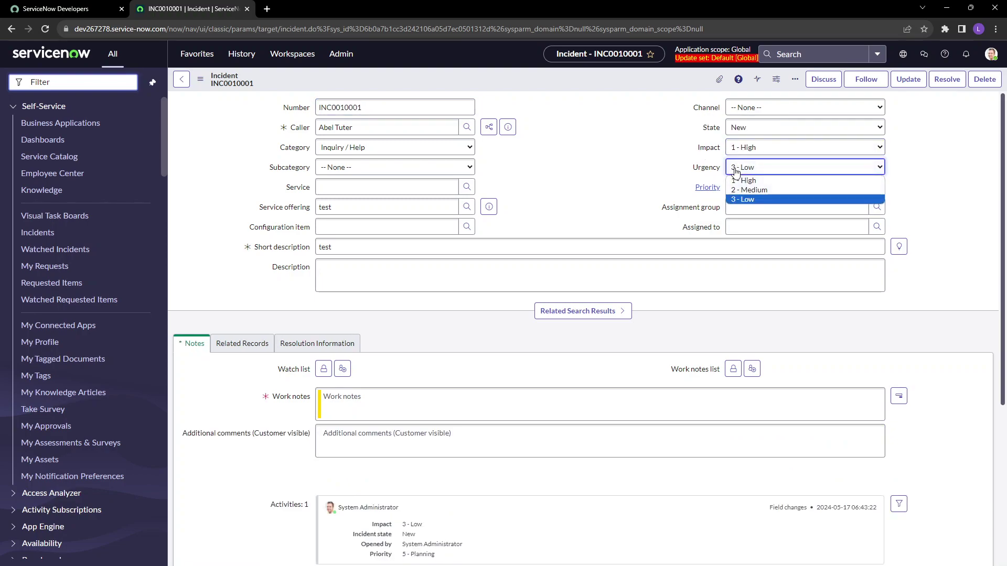
left_click(739, 176)
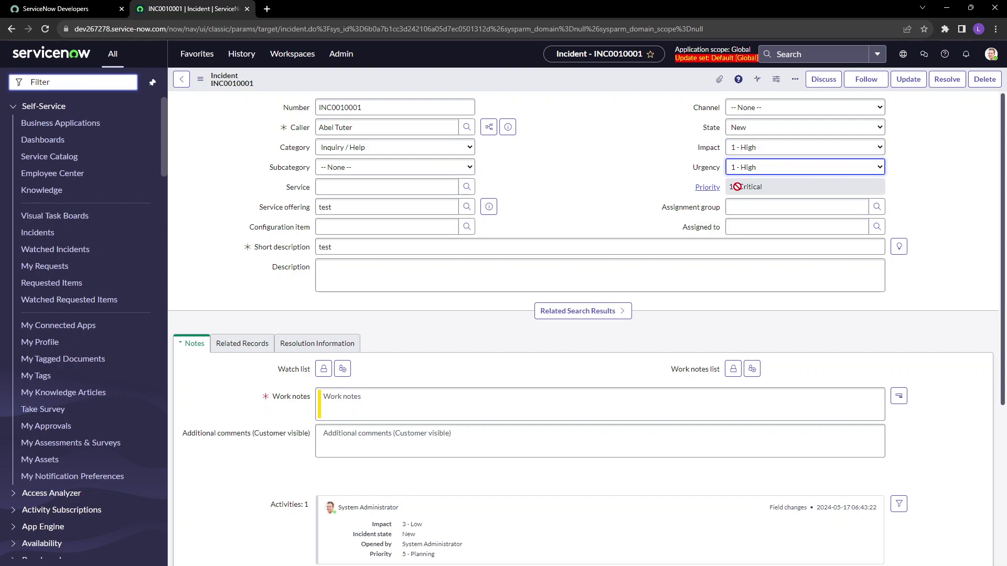
Set the incident's impact to 2 - Medium and its urgency to 2 - Medium.
left_click(736, 153)
left_click(748, 160)
key("Down")
left_click(747, 169)
left_click(748, 186)
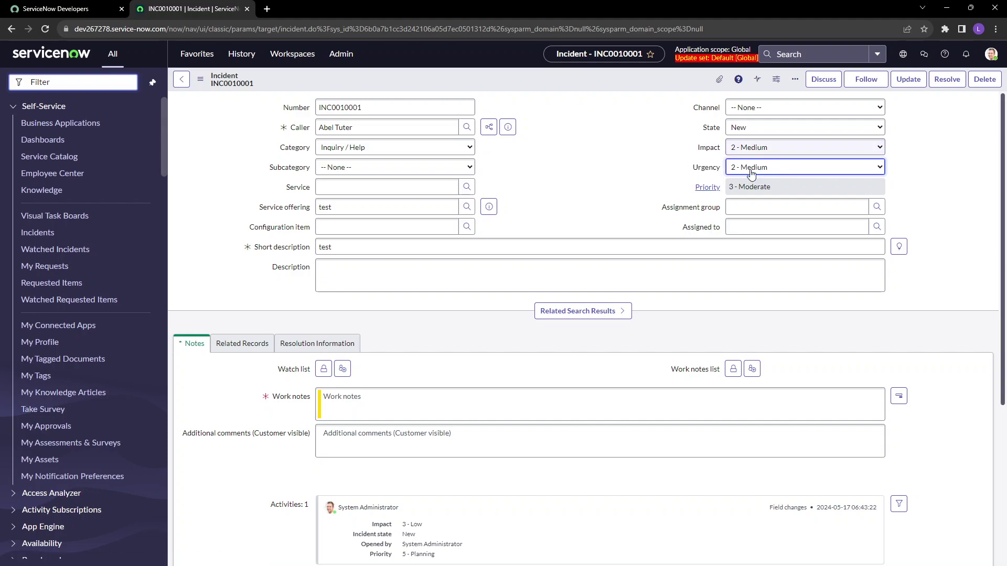
Open the instance in a new browser tab from the developer site and view Priority Lookup Rules by filtering the navigator for priority.
mouse_move(718, 167)
left_click(70, 9)
left_click(338, 308)
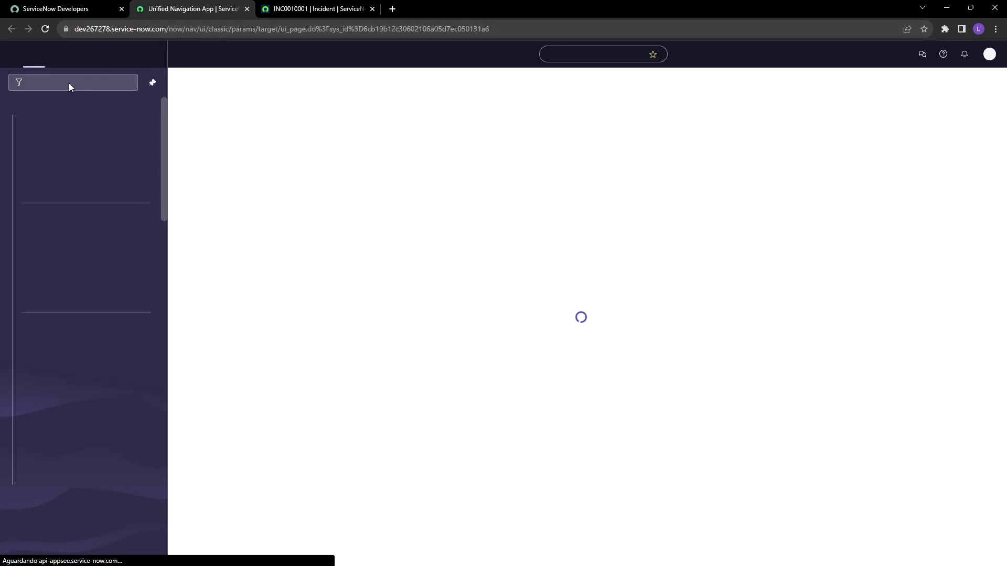
left_click(60, 84)
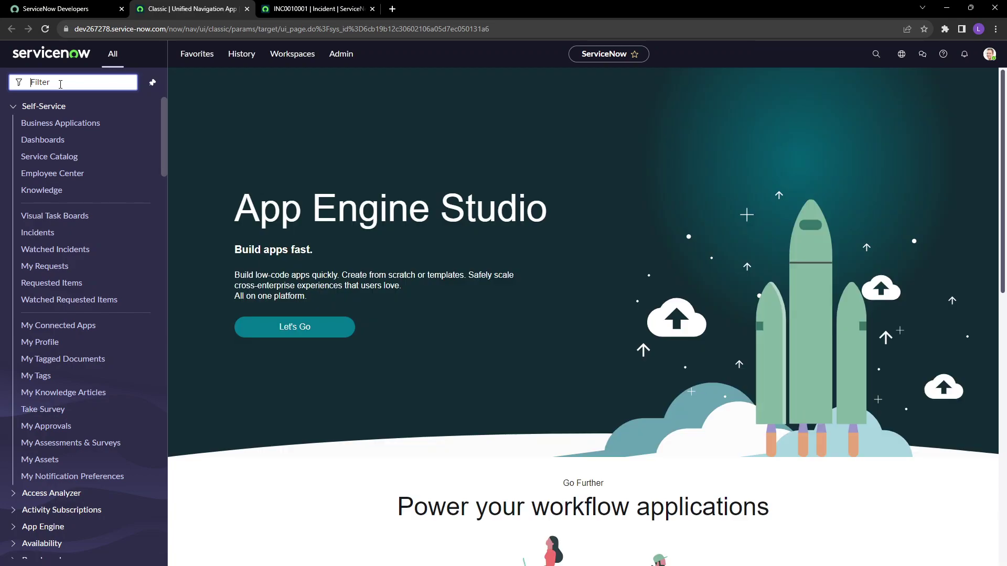
type("pr")
type("iority")
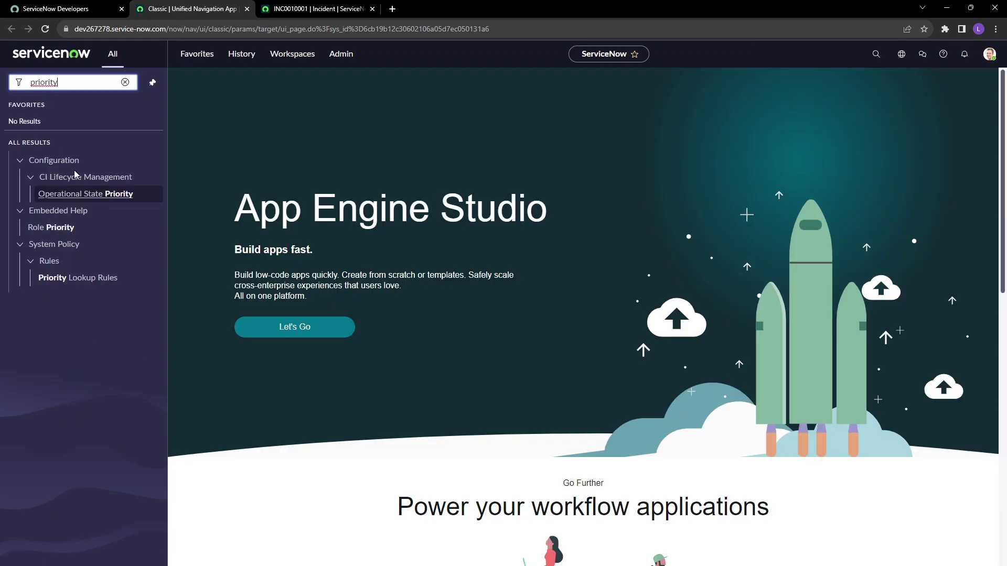
left_click(71, 282)
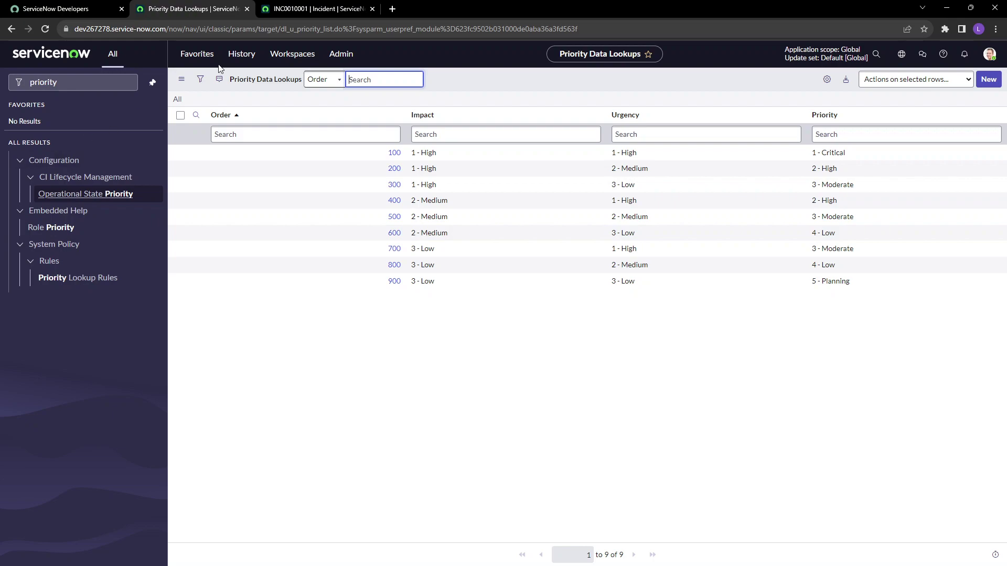
Back in the incident, change the short description to configuration and enter deflection as the description.
left_click(281, 11)
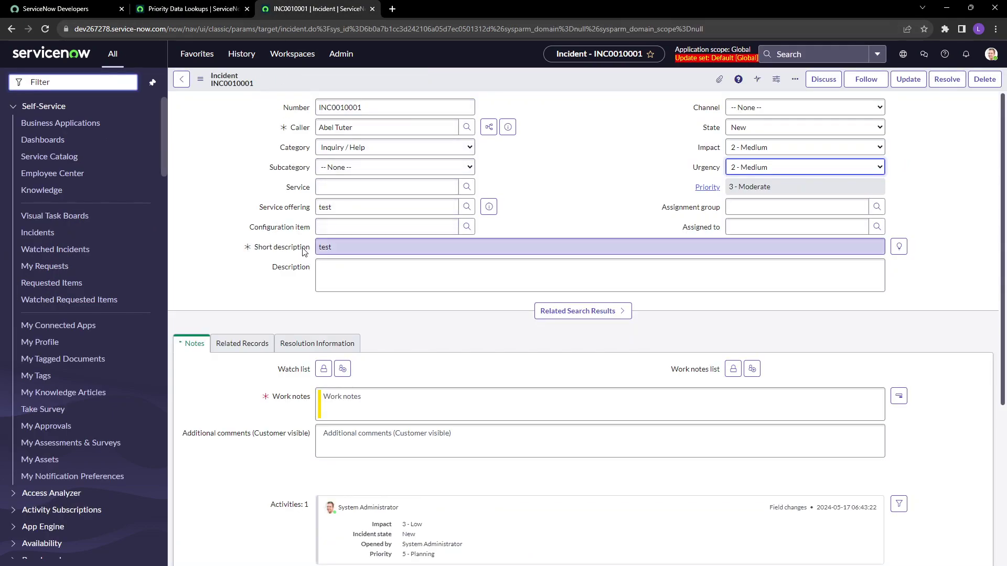
left_click_drag(310, 248, 251, 248)
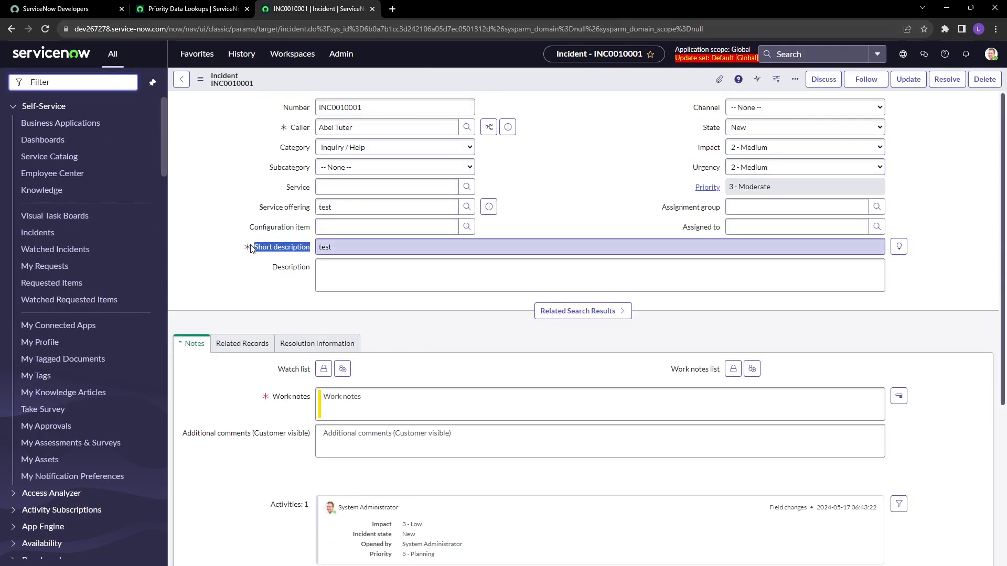
double_click(333, 246)
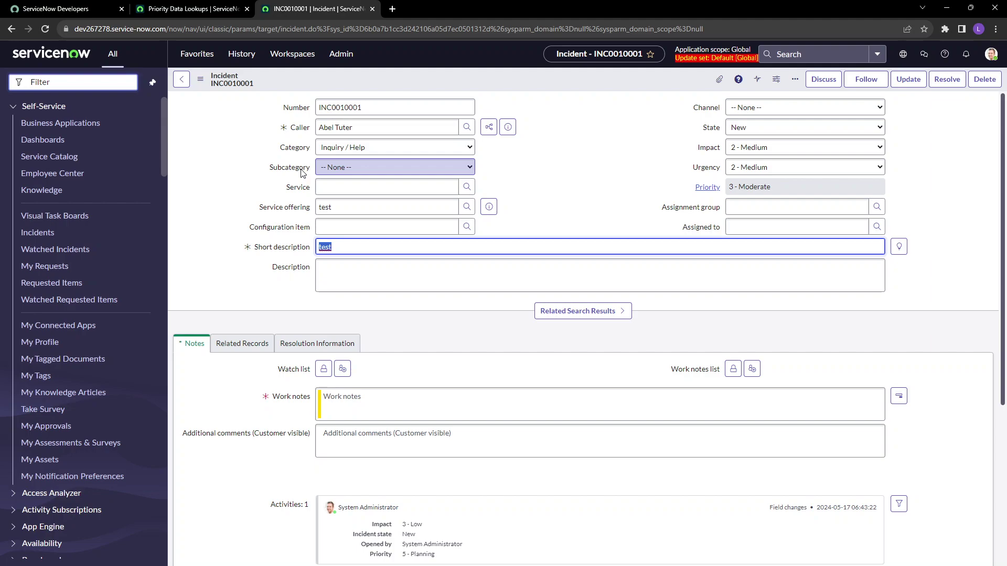
type("configuration")
left_click(572, 212)
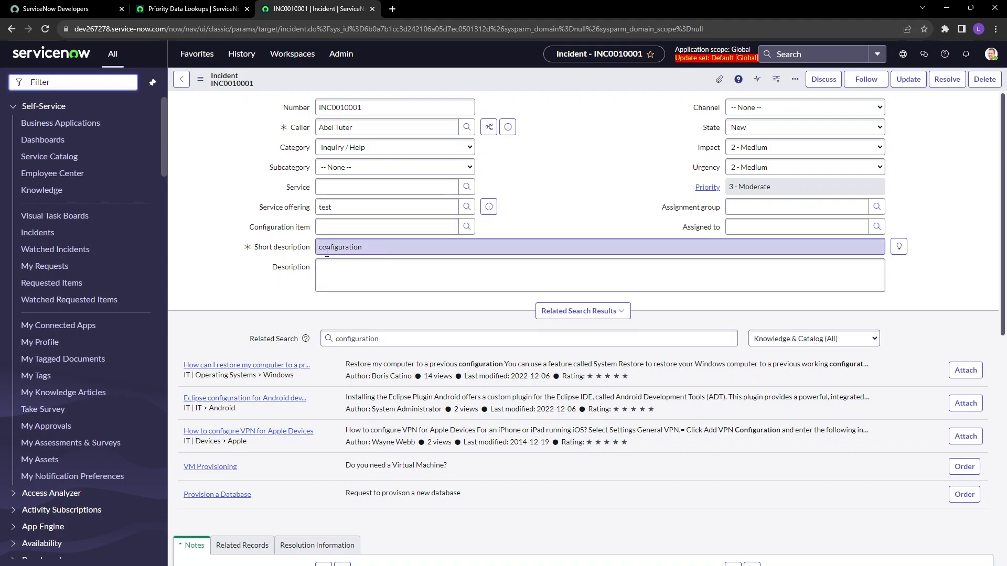
left_click(352, 271)
type("deflection")
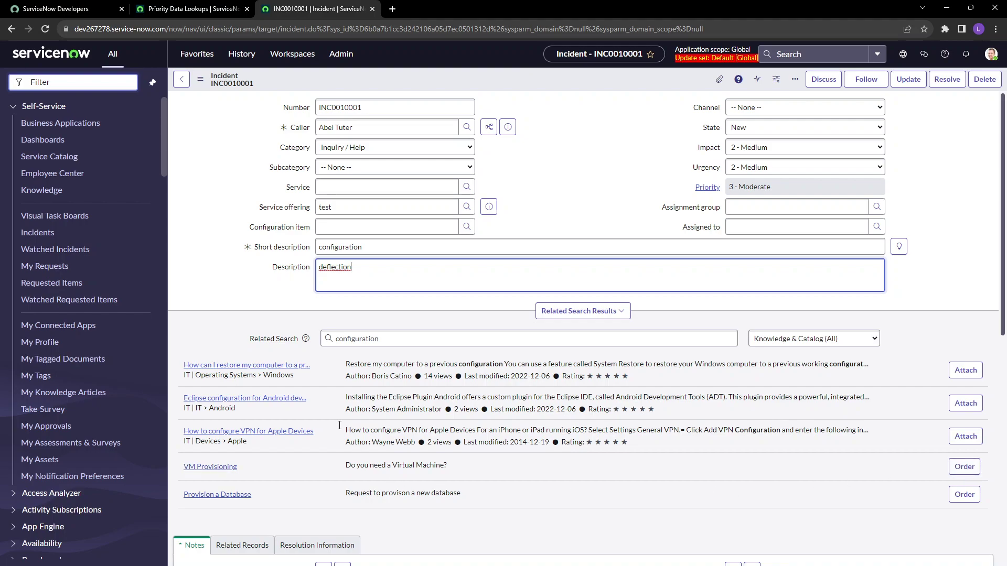
Review the related search results and open the article "How can I restore my computer to a previous configuration?".
left_click_drag(447, 466, 397, 465)
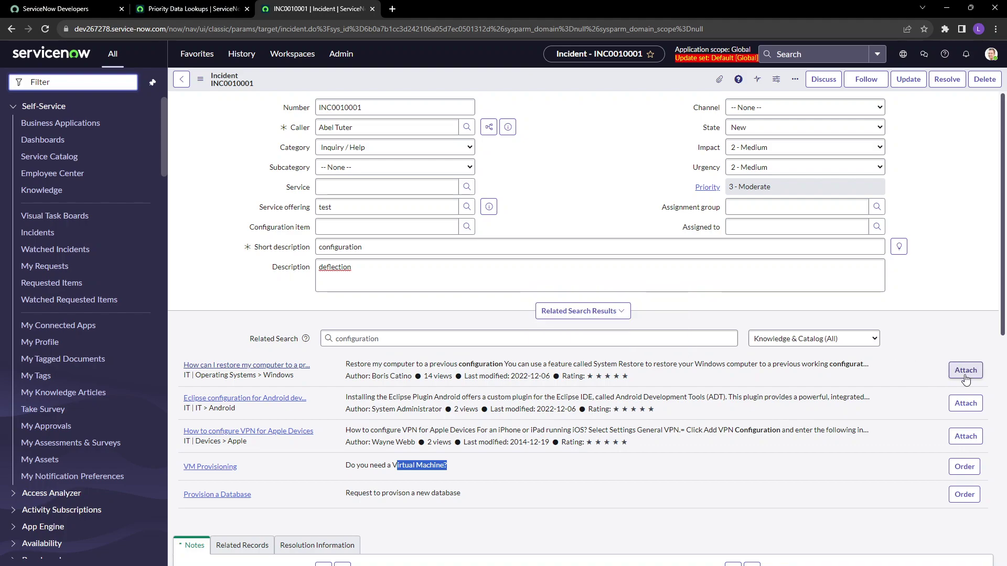
left_click(202, 366)
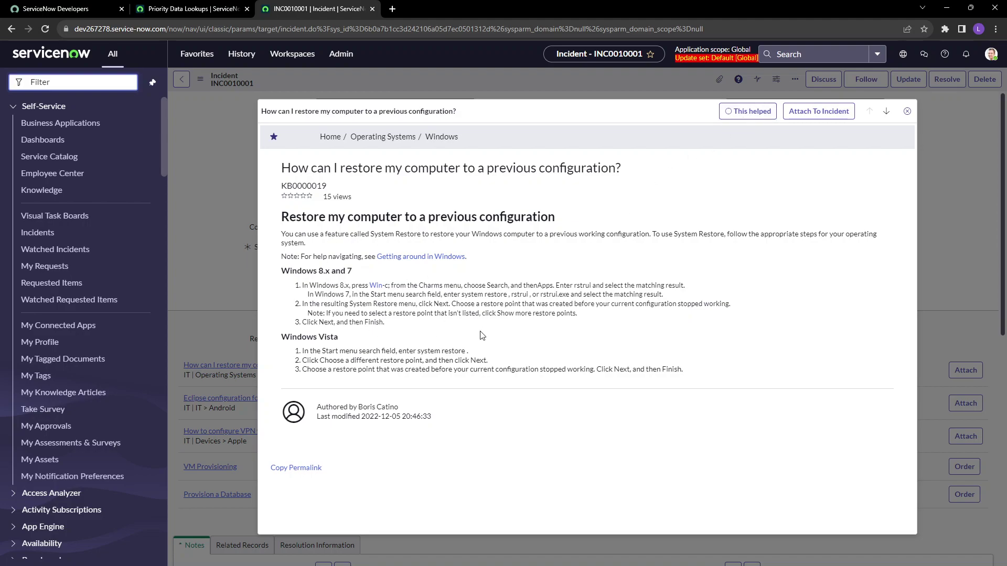
Close the knowledge article and enter itil in the incident's work notes.
left_click(907, 112)
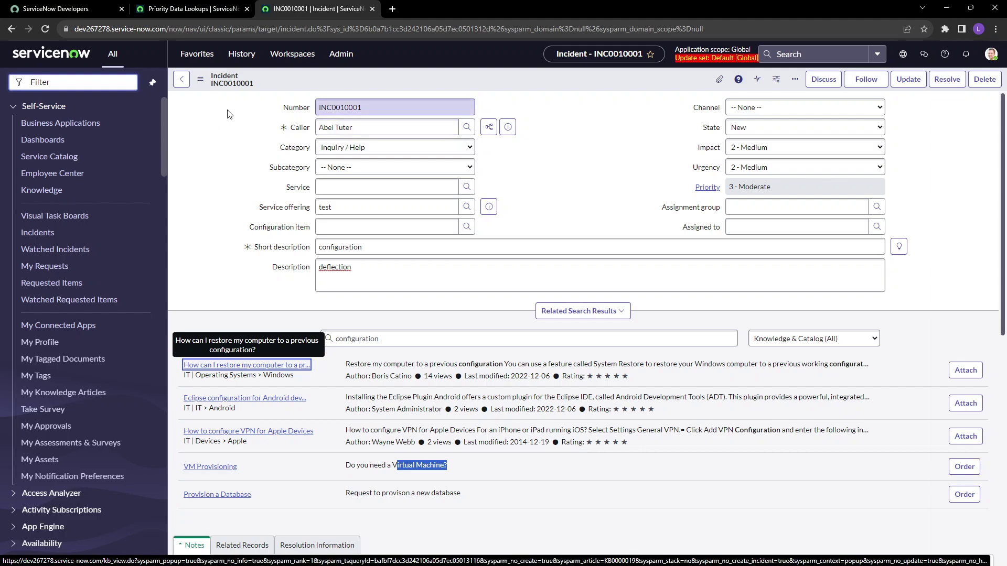
scroll(210, 309, "down", 4)
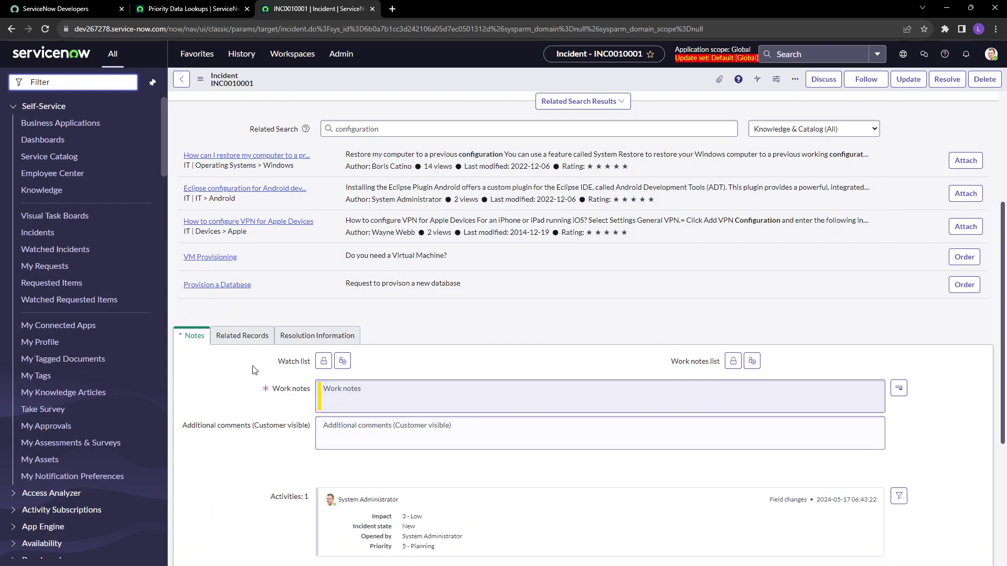
left_click_drag(274, 391, 306, 393)
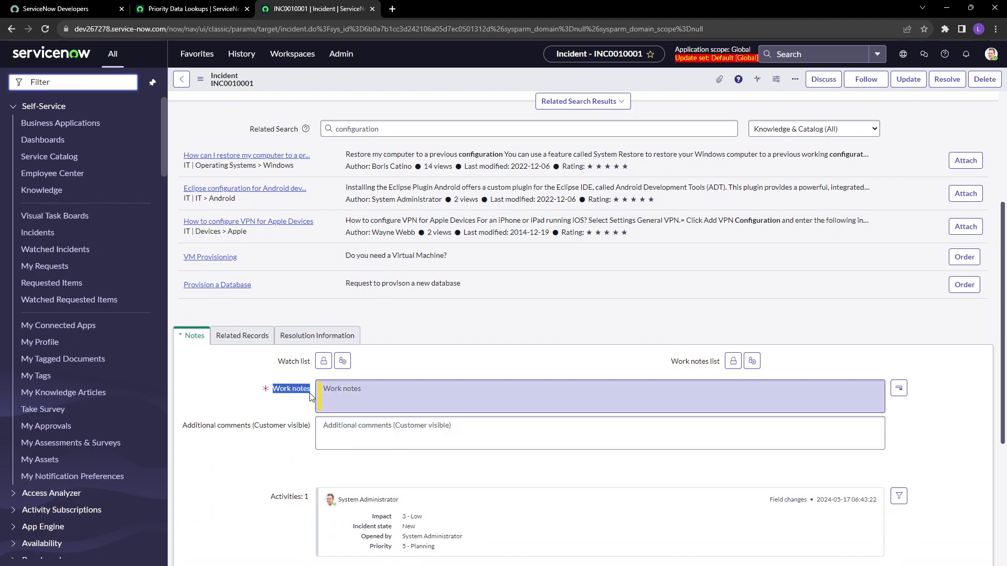
left_click(182, 427)
left_click_drag(184, 430, 286, 397)
left_click(354, 391)
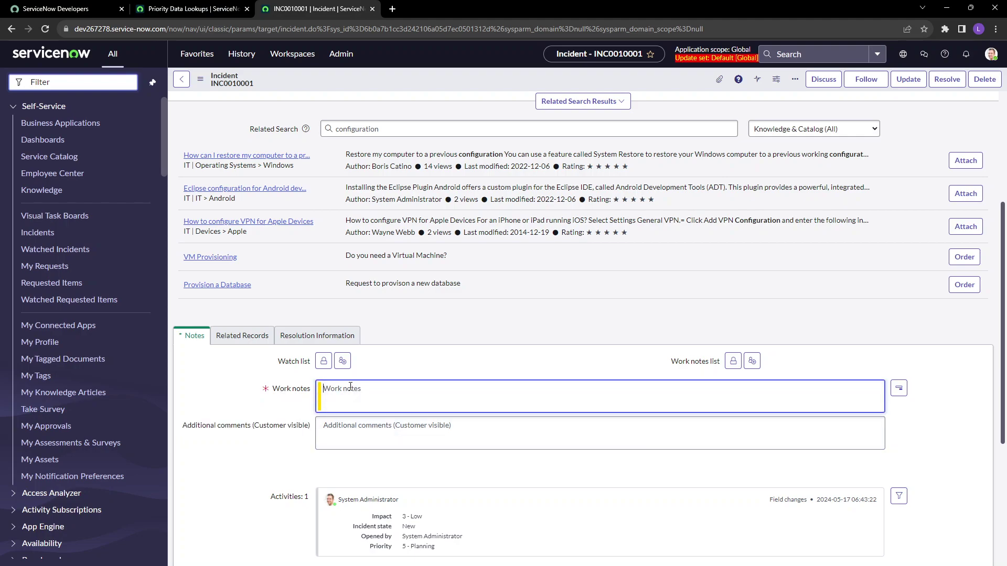
type("itil")
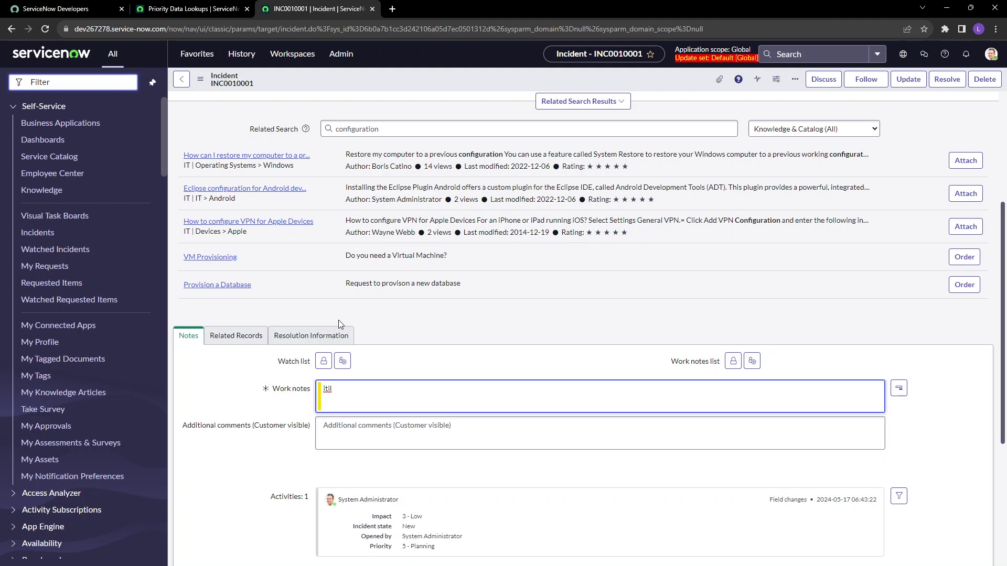
scroll(340, 323, "up", 4)
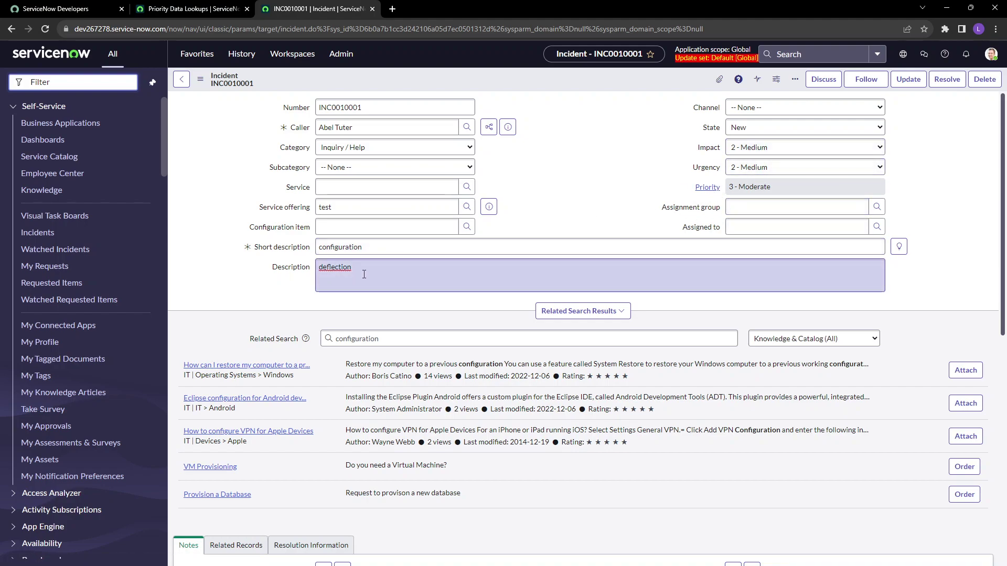
scroll(331, 389, "down", 1)
scroll(331, 389, "down", 4)
left_click(331, 388)
type("itil")
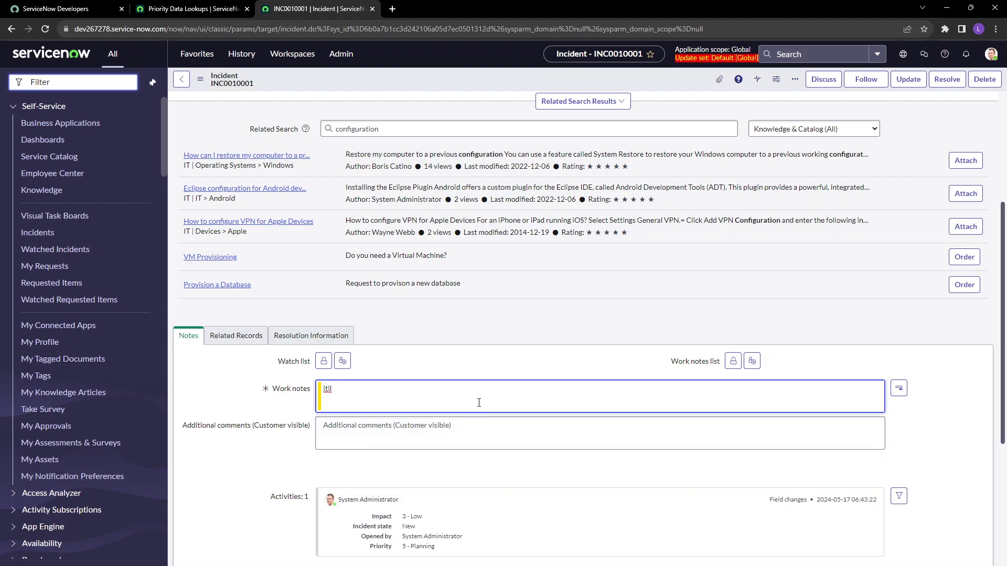
left_click_drag(351, 397, 316, 397)
Open the incident's activity filter and examine the fields available for filtering the activity stream.
left_click(898, 496)
scroll(885, 441, "down", 3)
scroll(886, 443, "up", 2)
scroll(891, 451, "down", 2)
scroll(894, 461, "up", 2)
scroll(894, 461, "up", 3)
scroll(976, 410, "down", 2)
scroll(895, 410, "down", 3)
scroll(893, 393, "up", 3)
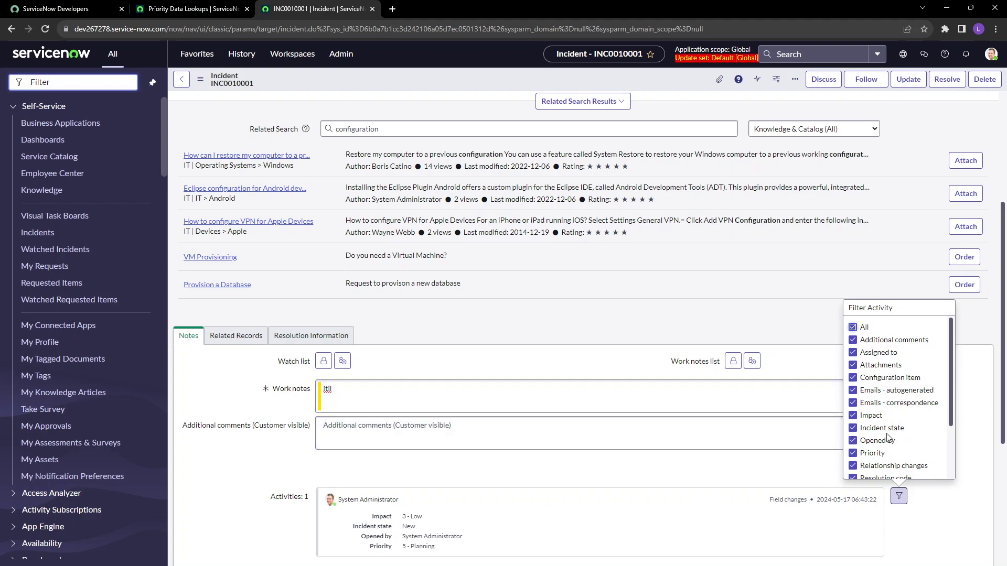
scroll(871, 455, "down", 3)
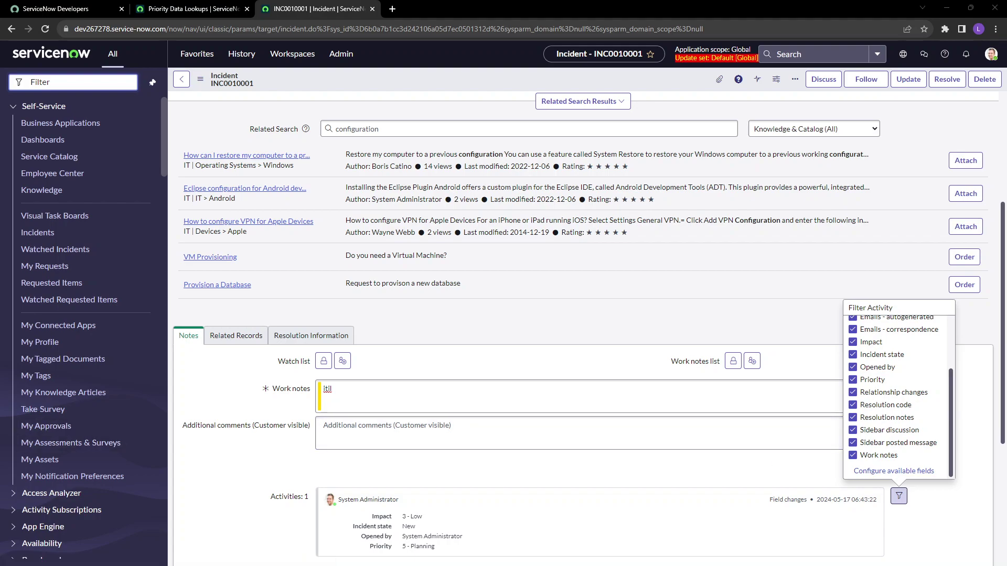
Review the incident's state options and set the state to Resolved.
scroll(713, 122, "up", 4)
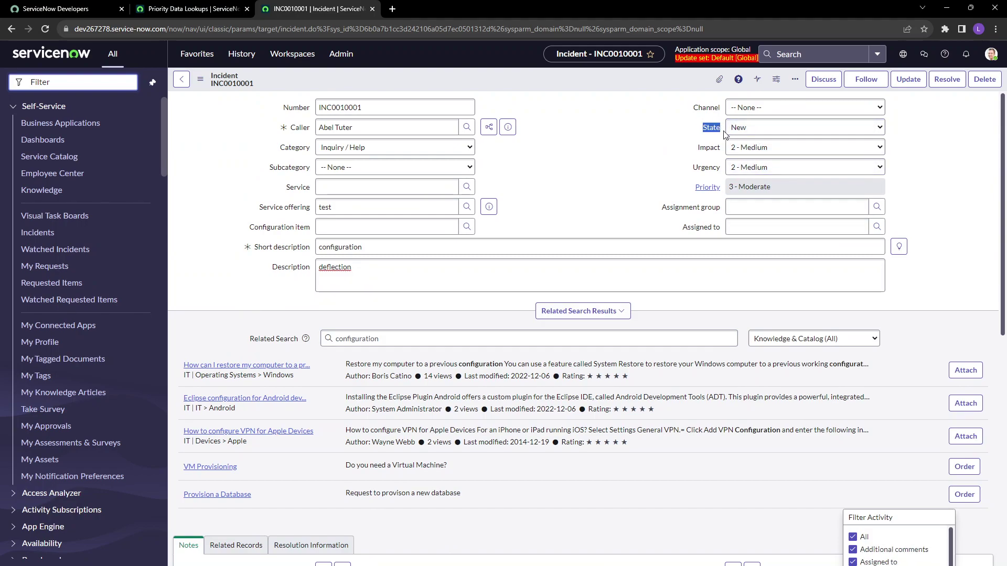
scroll(718, 157, "down", 7)
scroll(649, 262, "up", 7)
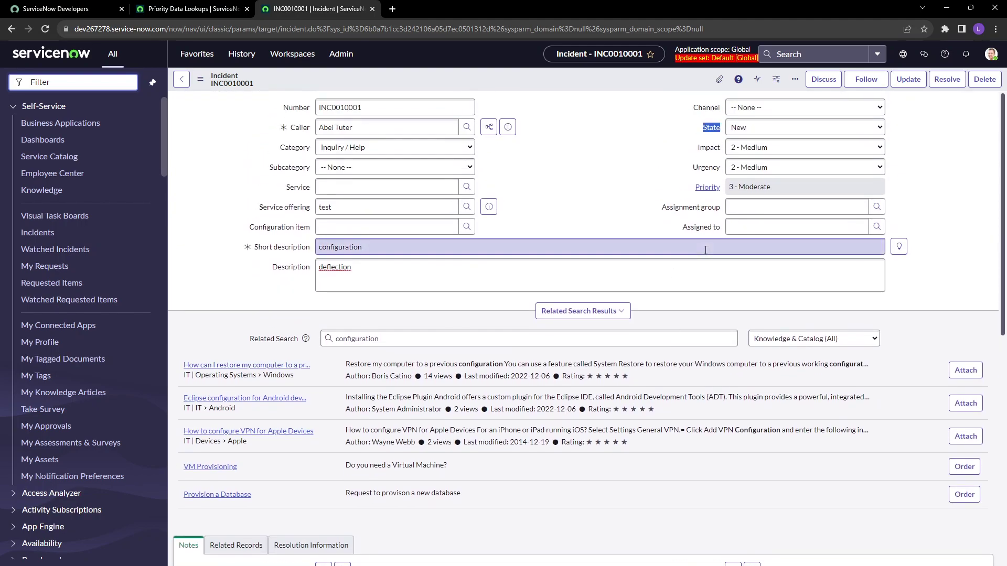
left_click(751, 129)
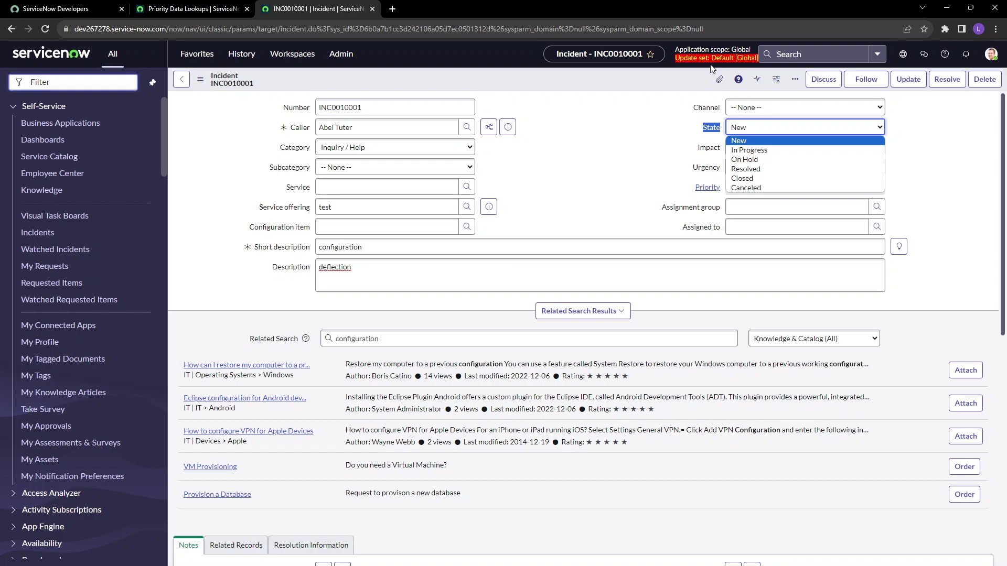
mouse_move(701, 232)
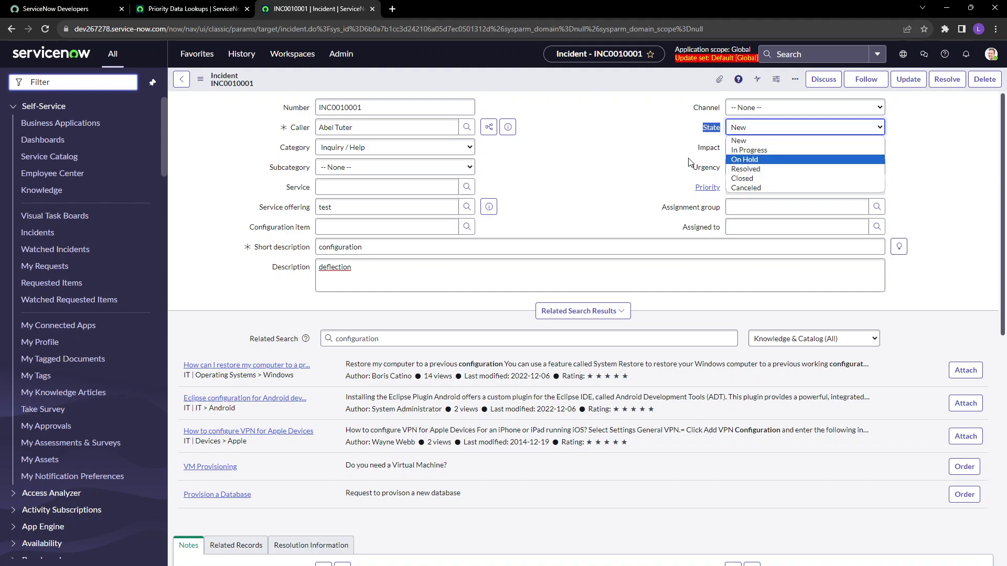
left_click(746, 170)
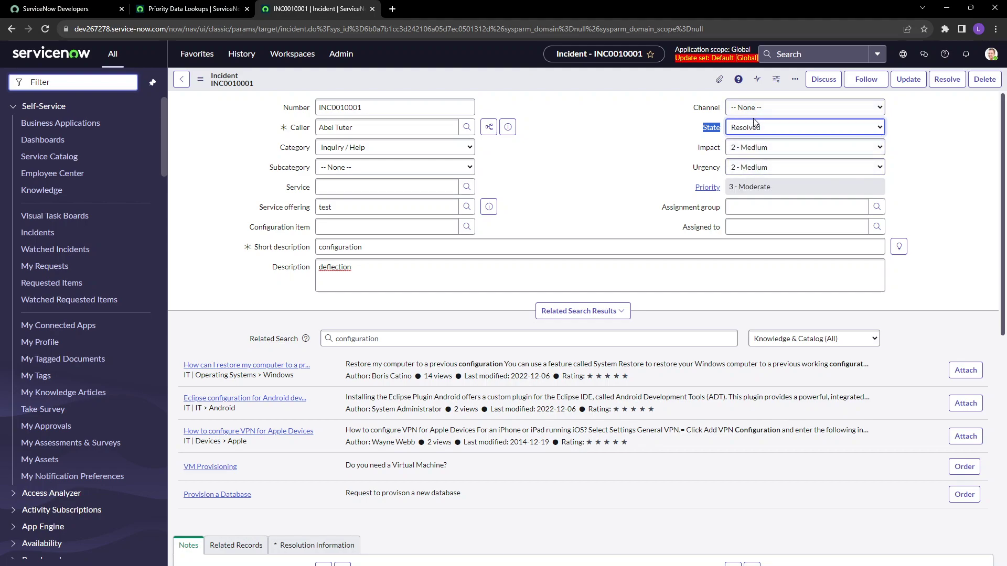
Examine the incident's resolution information, including the choices for Resolution code and the Resolution notes field.
scroll(532, 319, "down", 3)
scroll(533, 318, "down", 3)
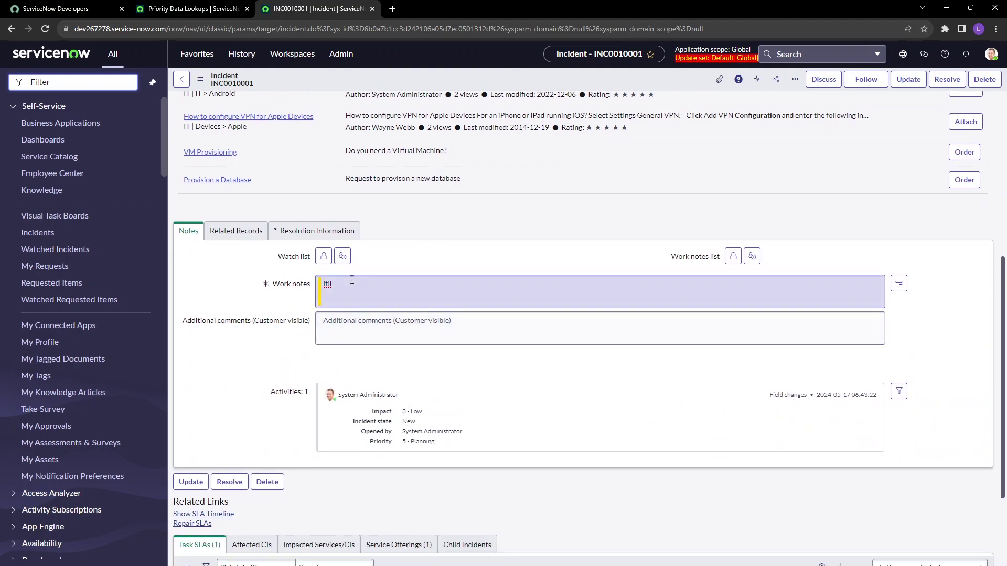
left_click(314, 241)
left_click(287, 288)
left_click_drag(262, 286, 308, 290)
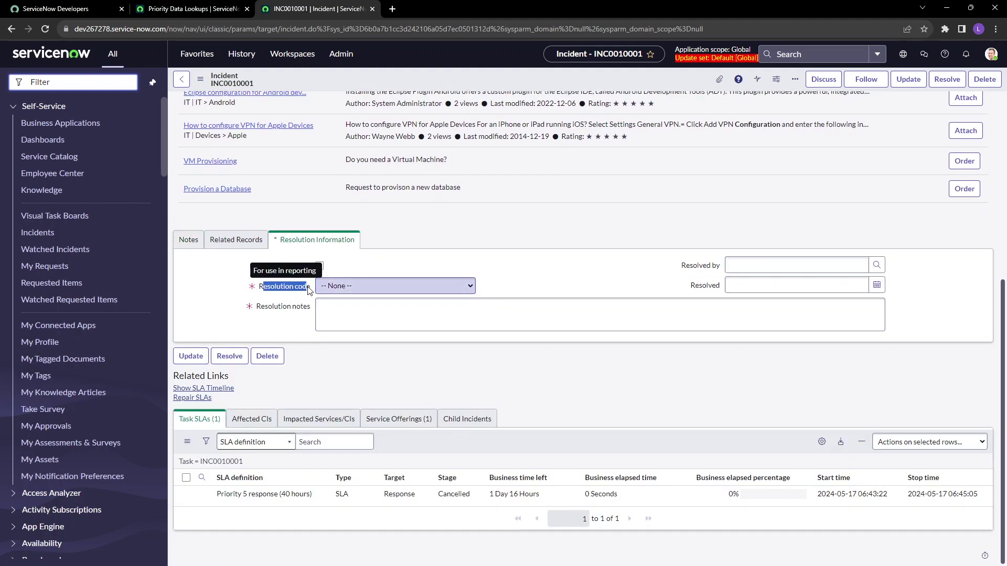
left_click(350, 289)
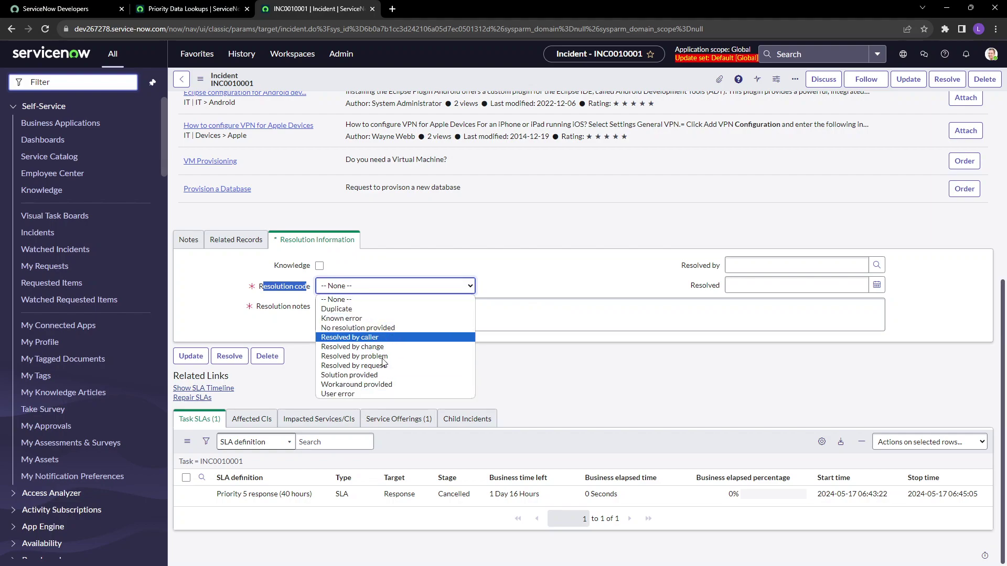
left_click(537, 271)
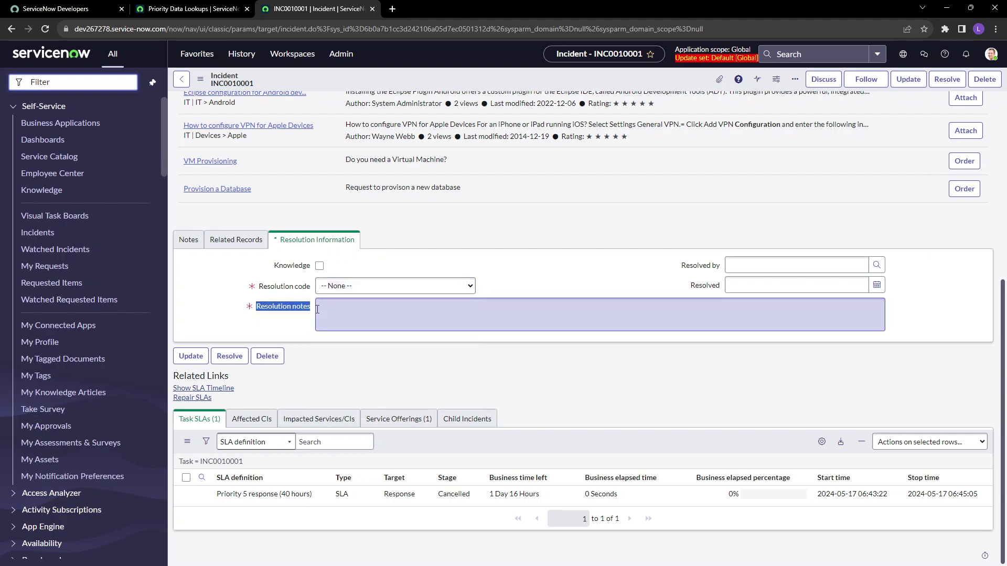
left_click(345, 310)
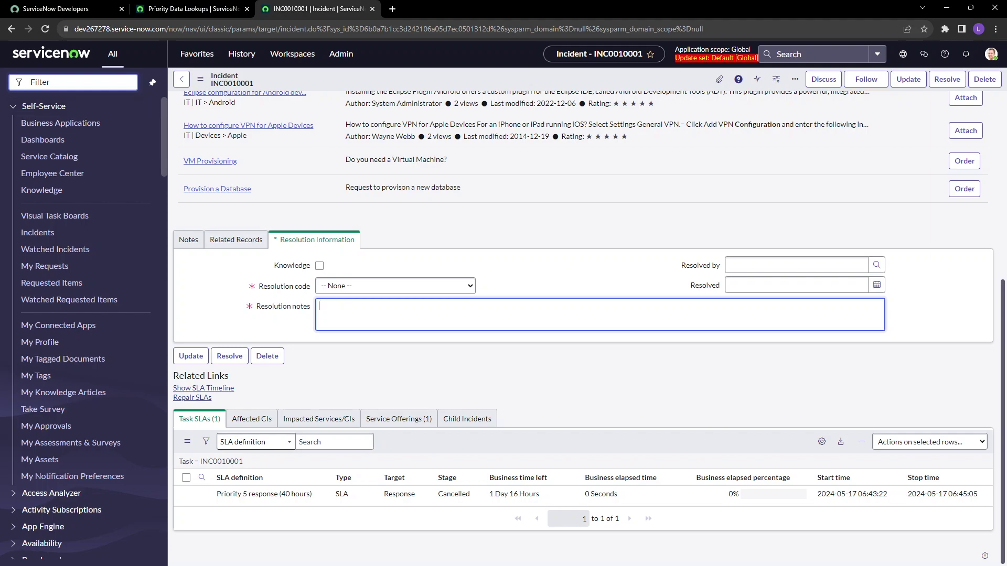
Compare the incident's State field with the mandatory Resolution code and Resolution notes fields.
scroll(495, 265, "up", 6)
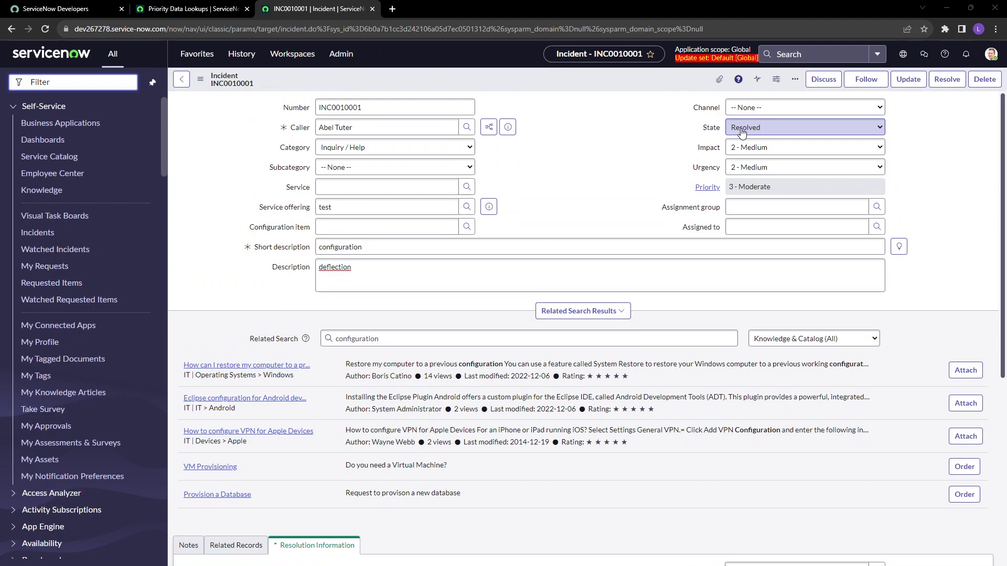
scroll(542, 265, "down", 4)
left_click(263, 401)
triple_click(261, 383)
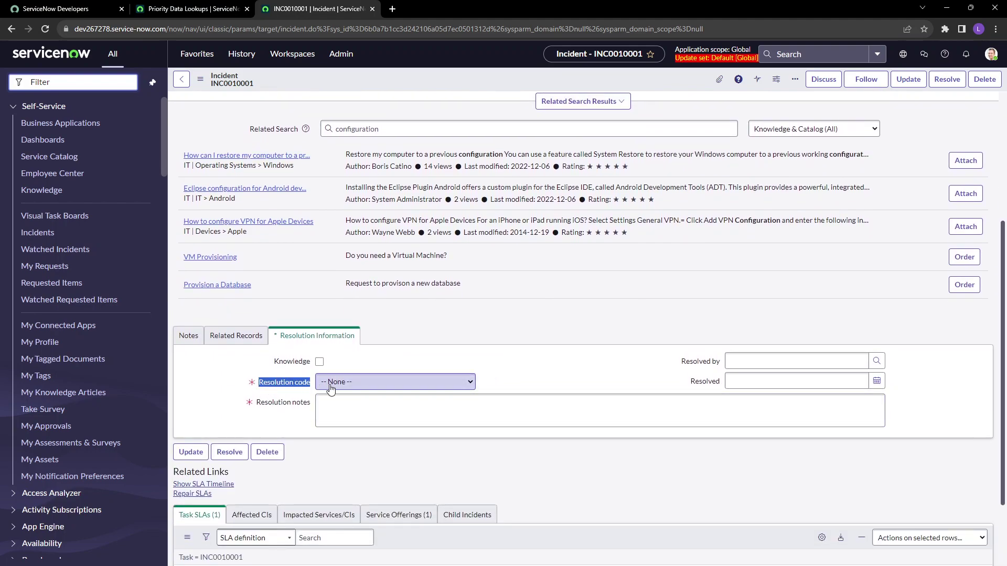
triple_click(286, 404)
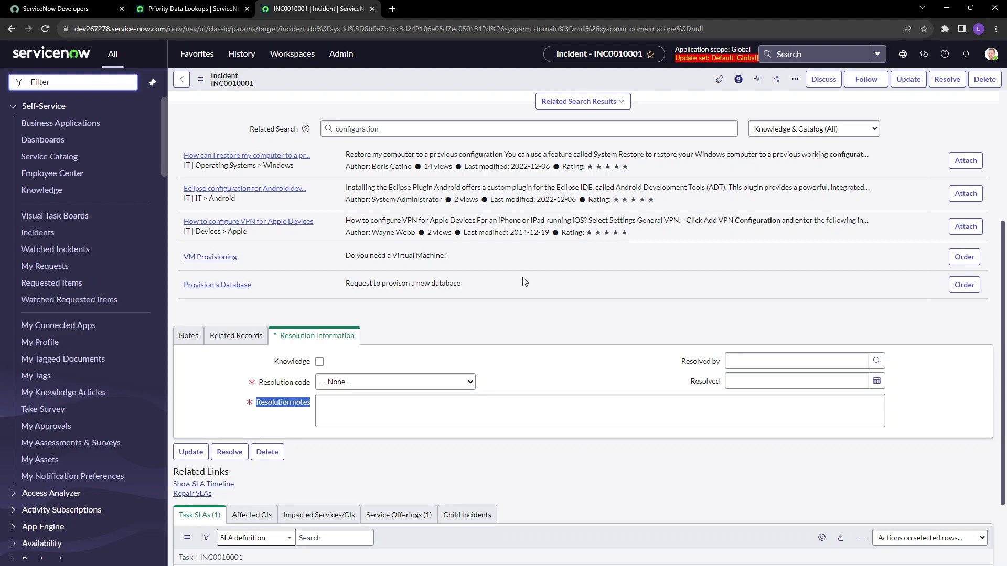
scroll(524, 280, "up", 4)
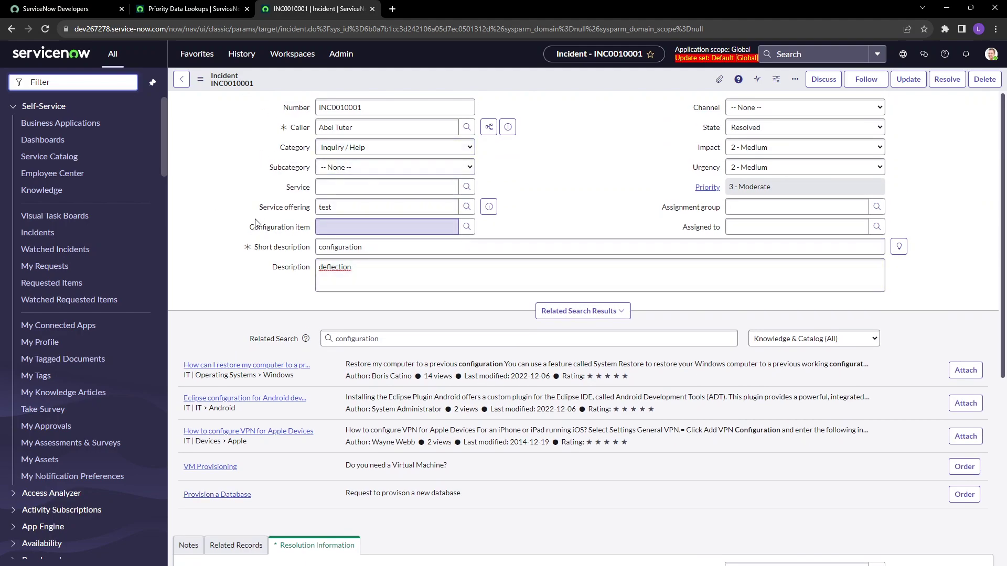